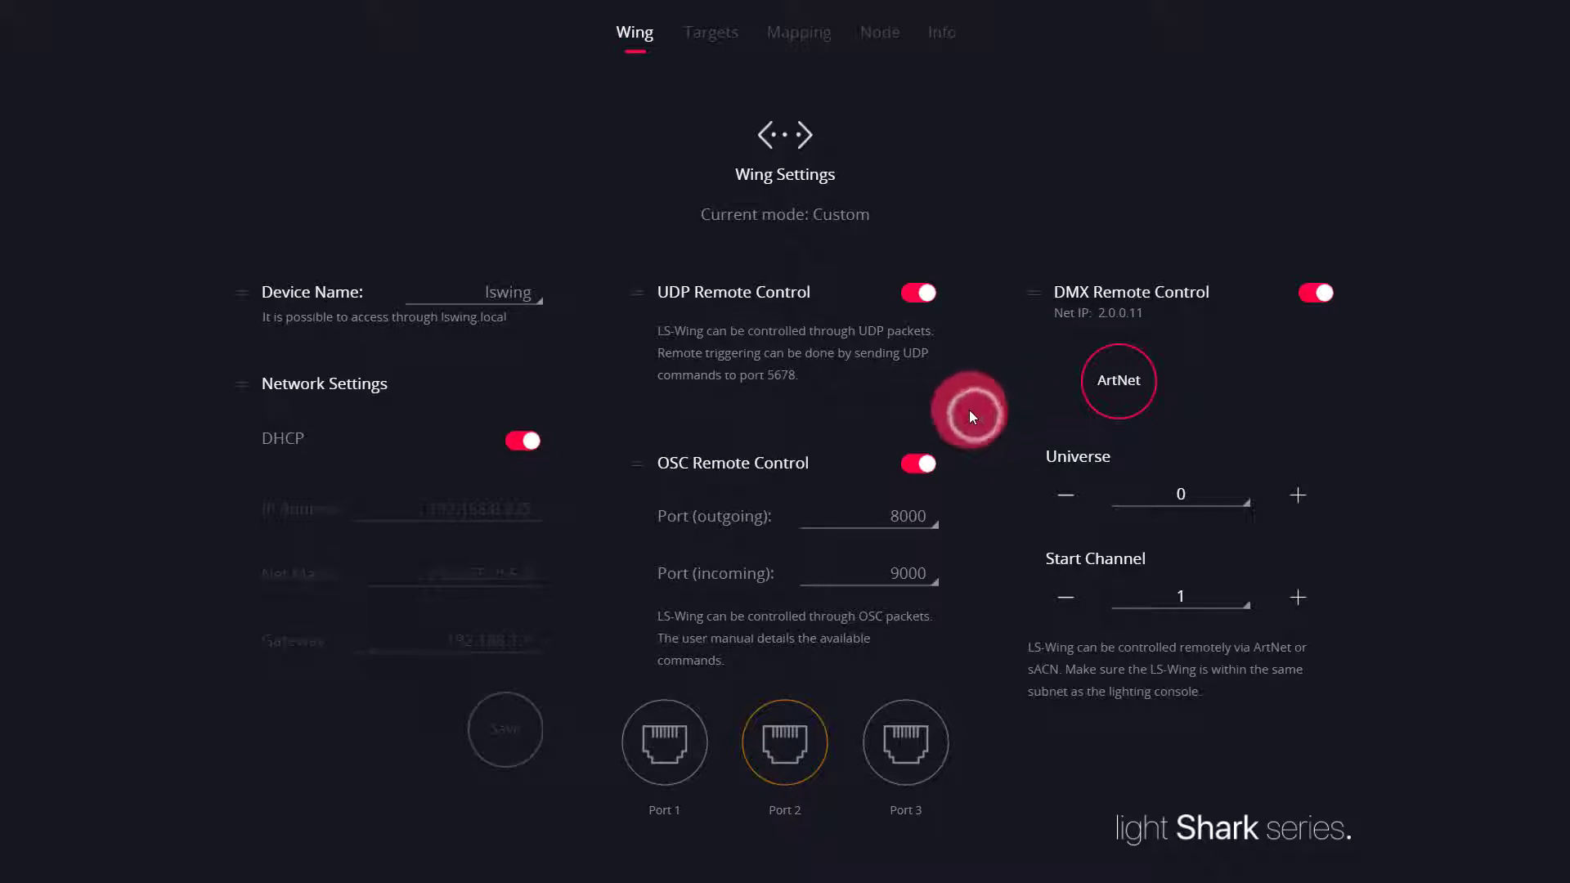
Disable OSC remote control on the wing and add a HighEnd Hog4_osc target device with IP address 192.168.0.120 and port 7001
left_click(912, 465)
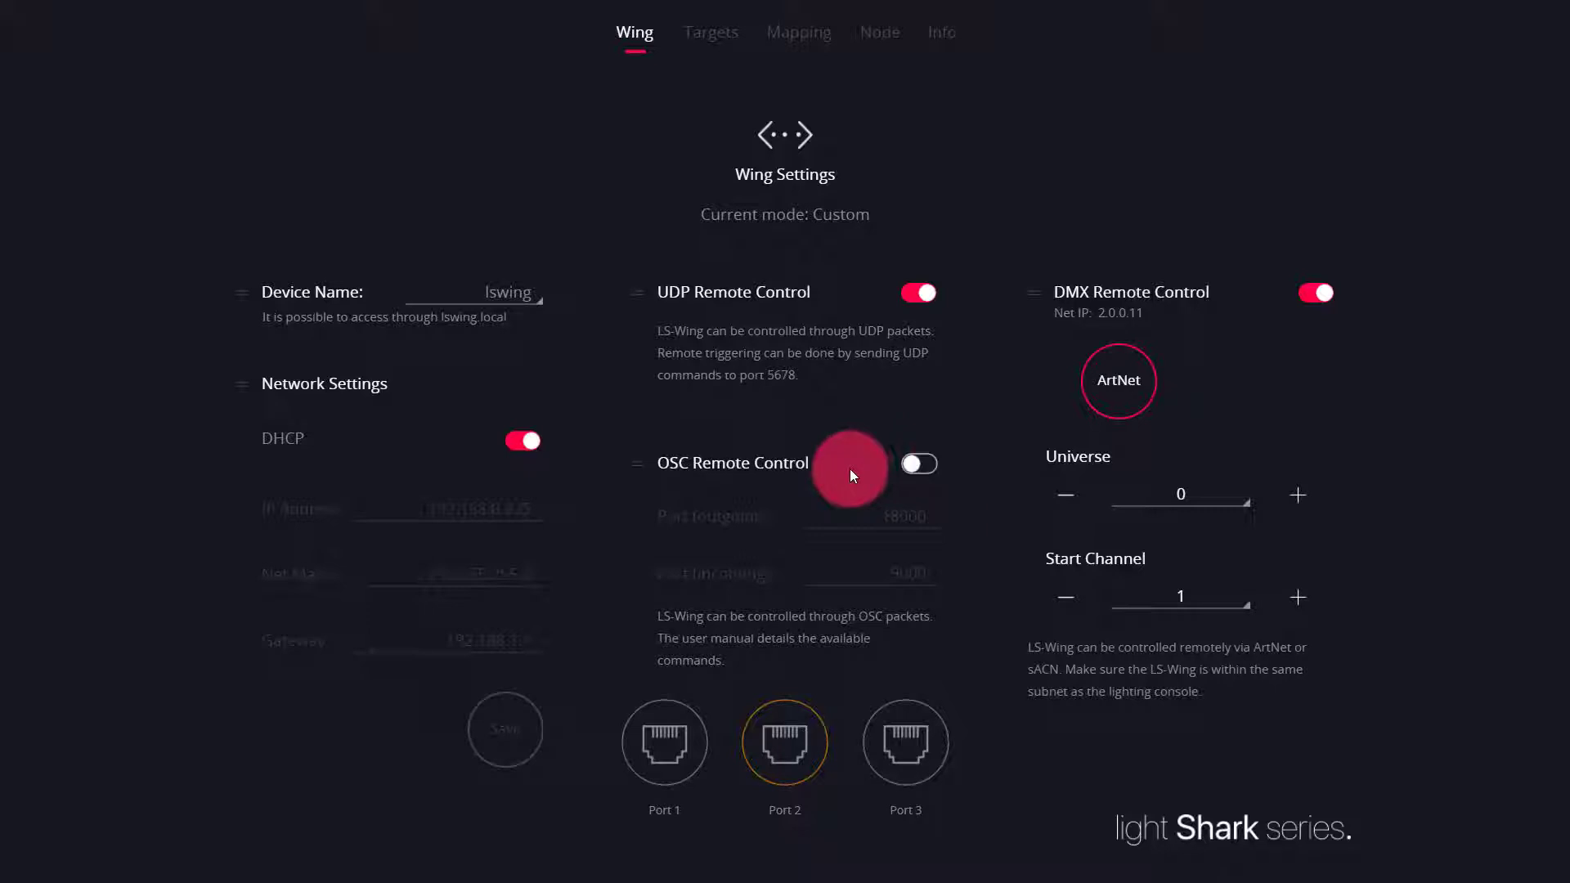
left_click(697, 41)
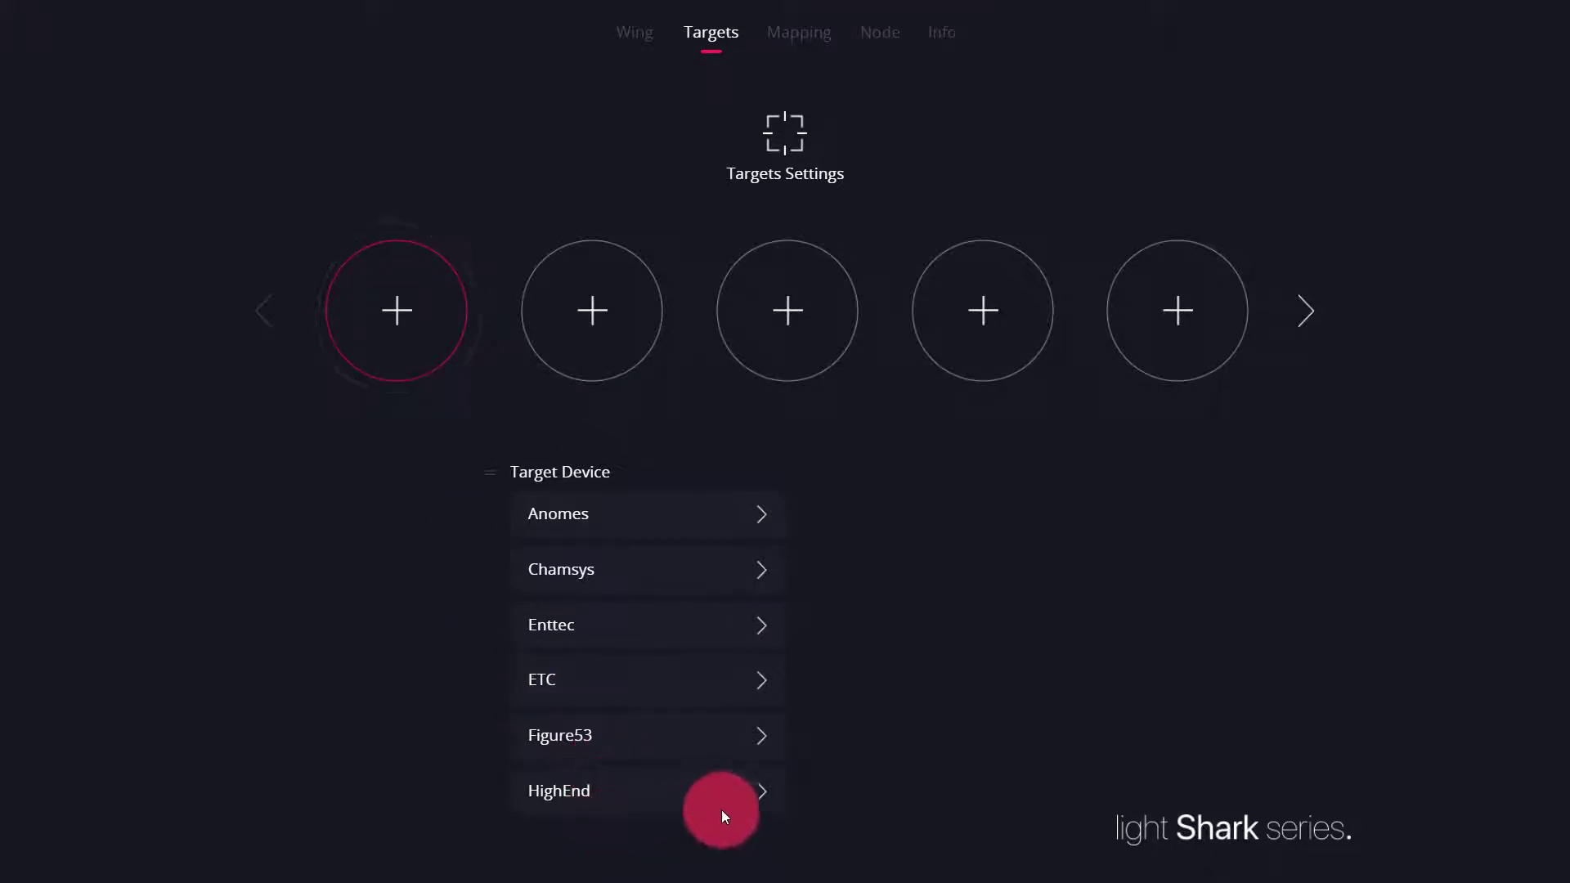
left_click(763, 788)
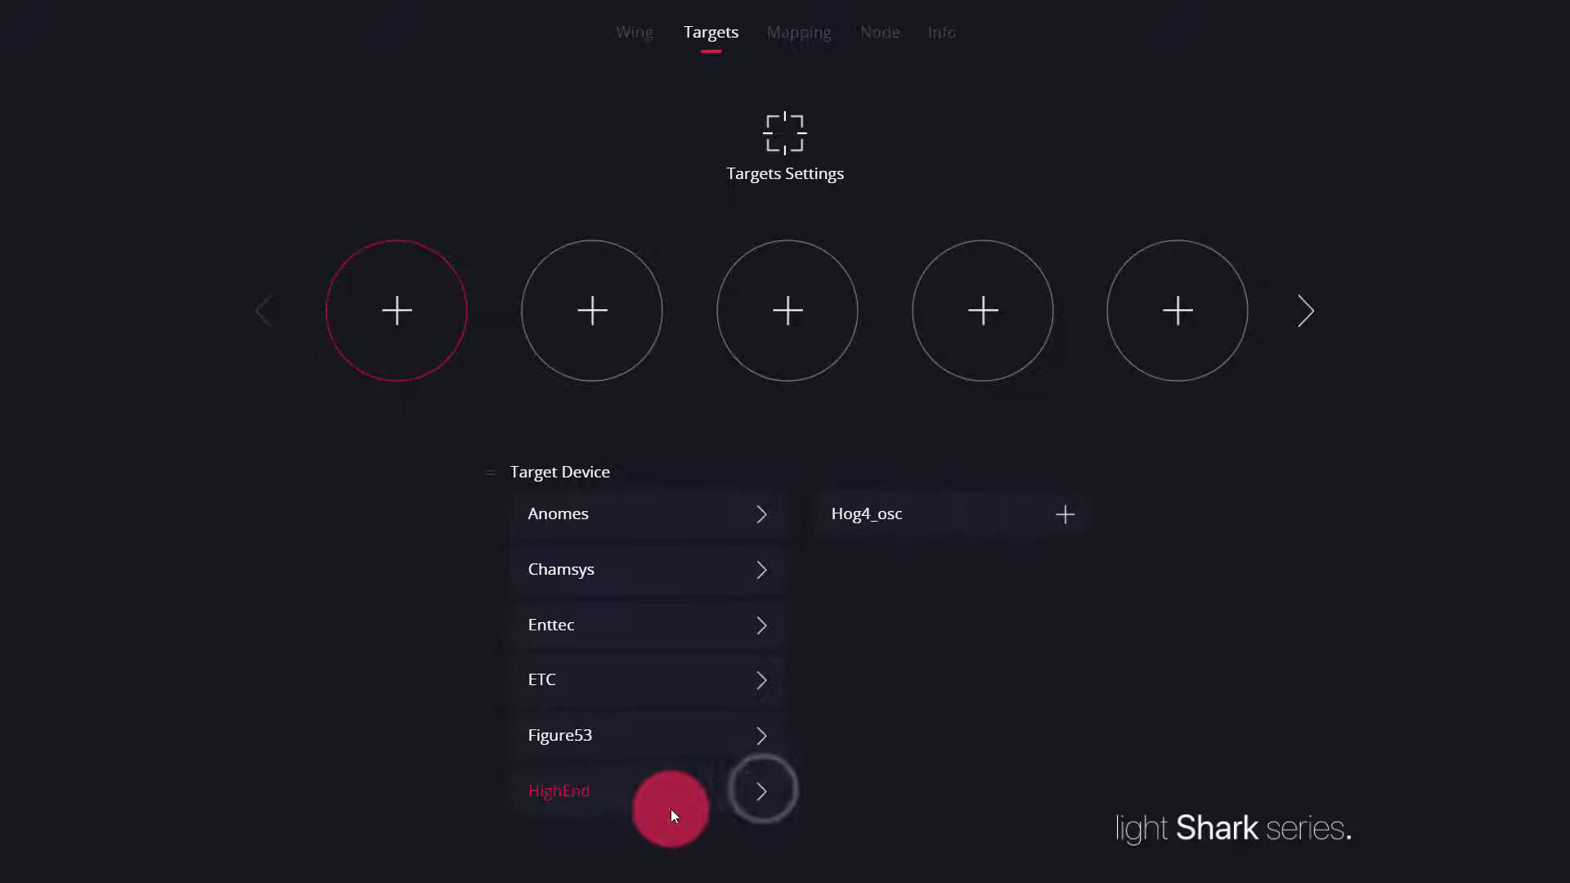
left_click_drag(670, 808, 675, 590)
left_click_drag(691, 515, 684, 876)
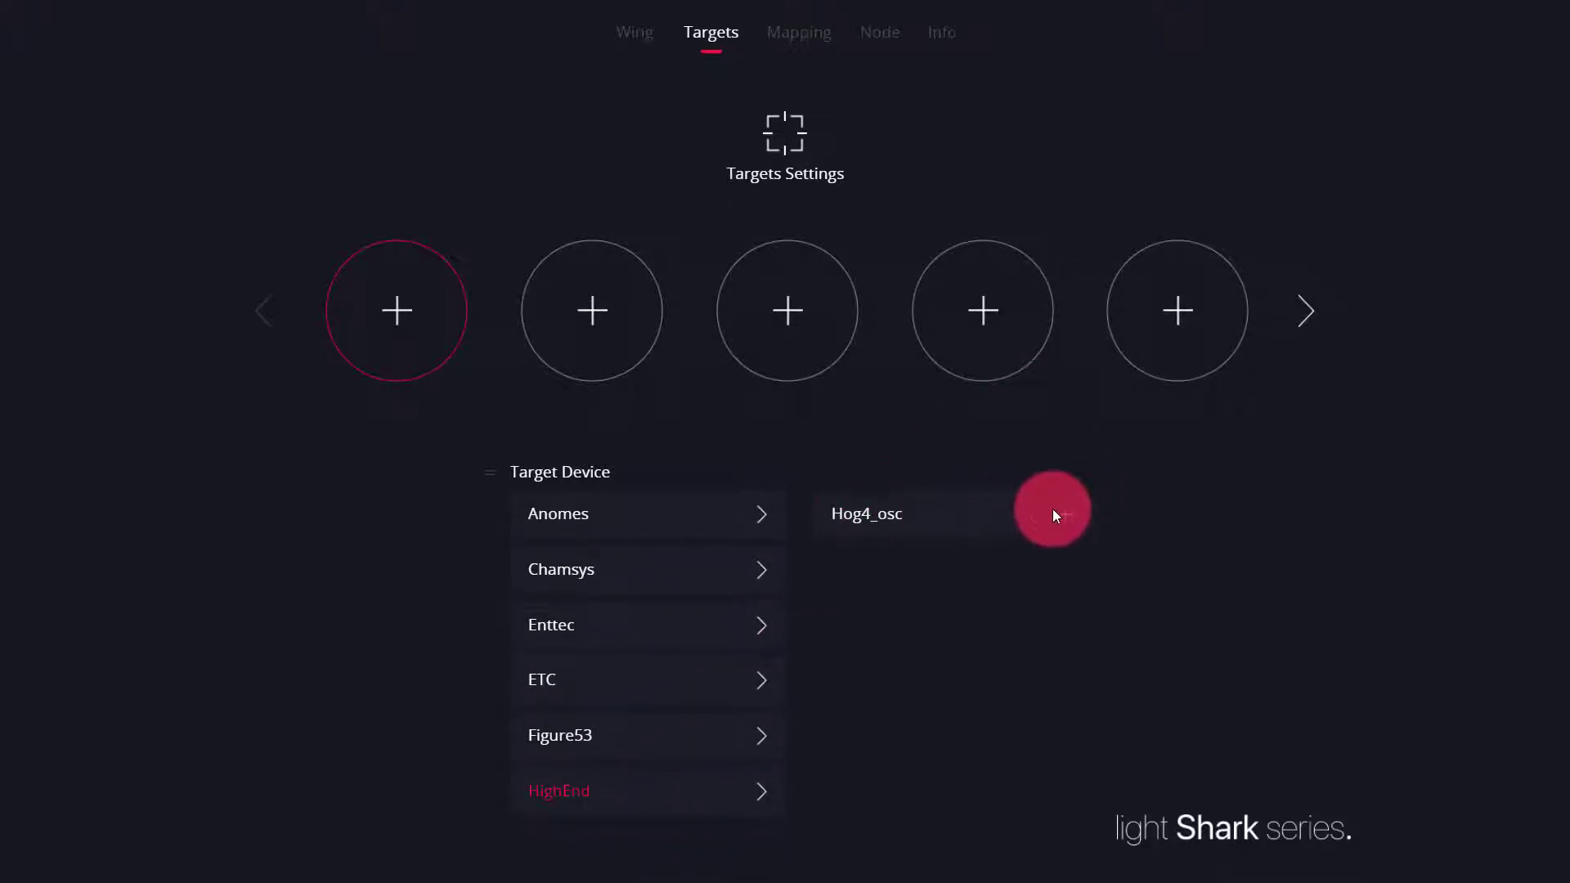
left_click(1066, 518)
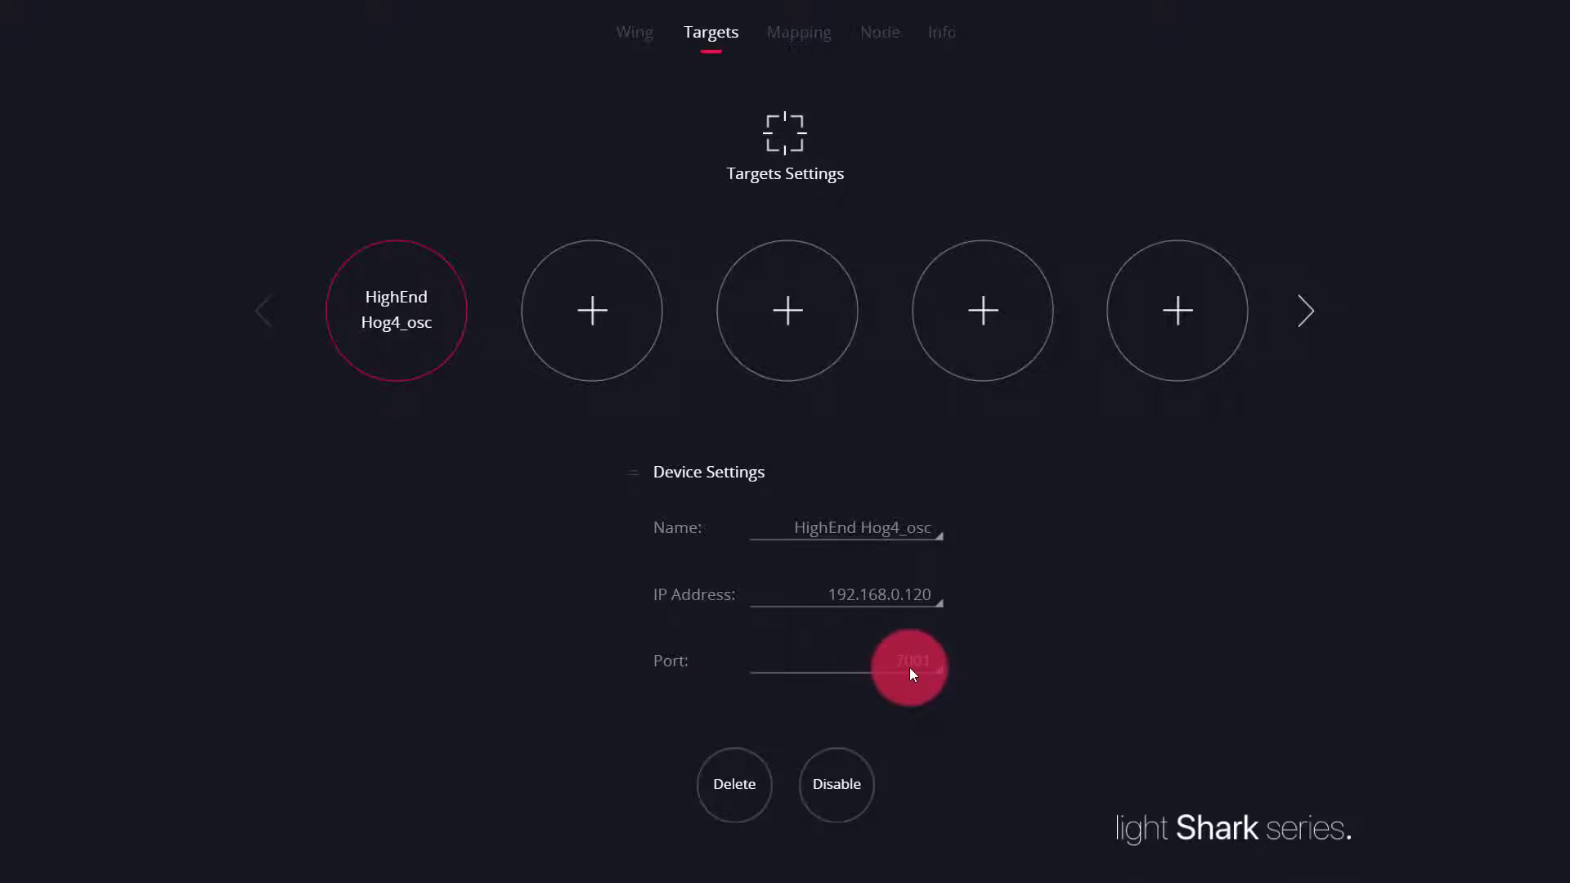
left_click(766, 162)
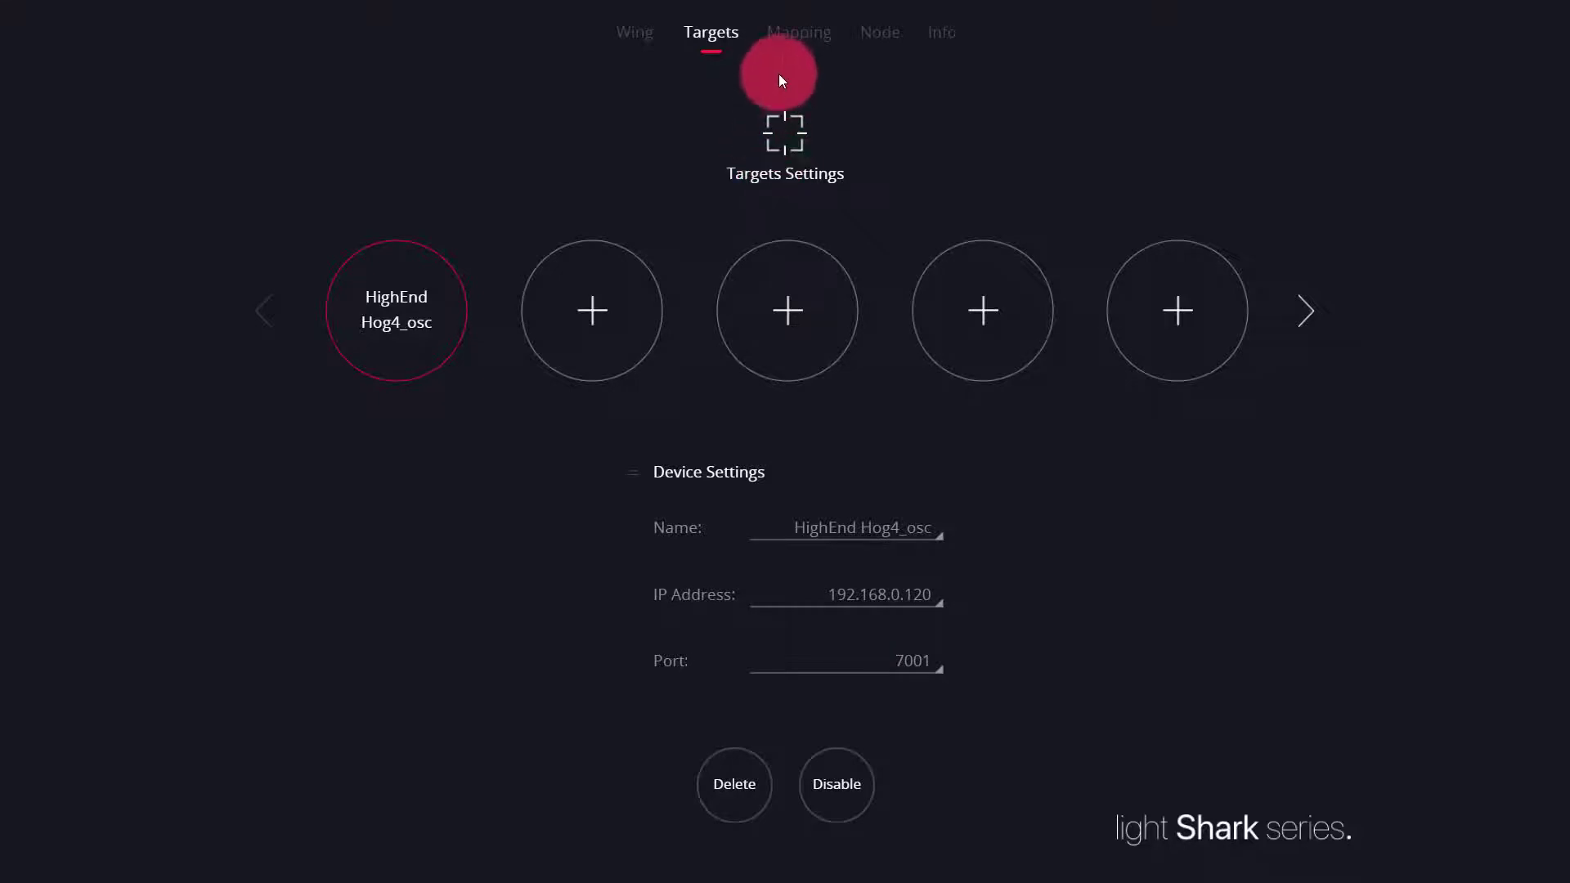
Create a mapping in the second slot, confirm making it active for editing, and name it Hog4
left_click(800, 36)
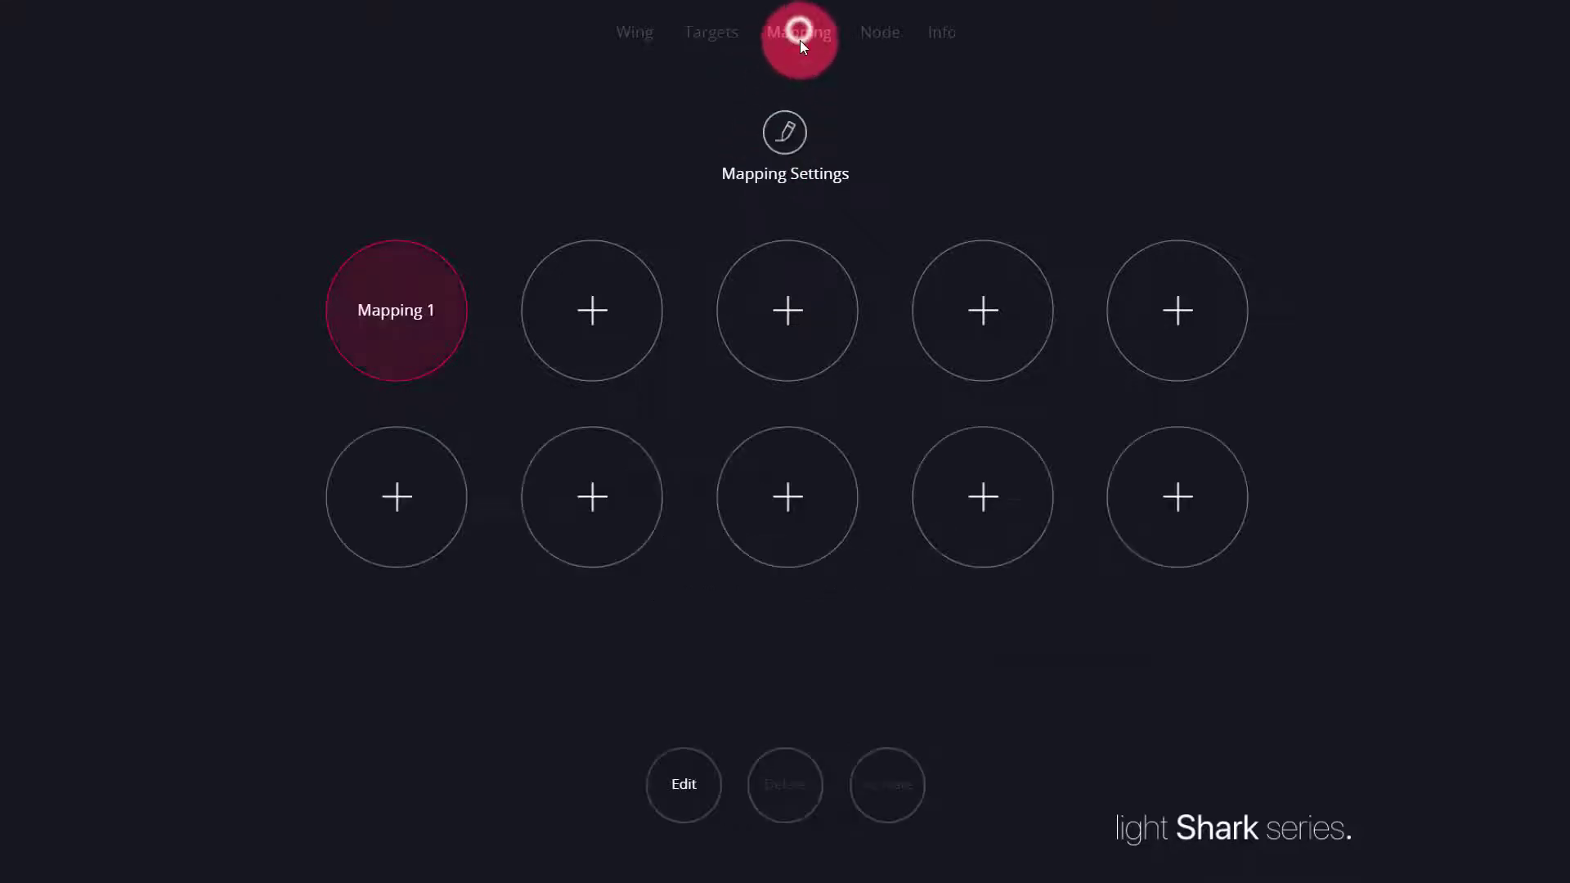
left_click(546, 258)
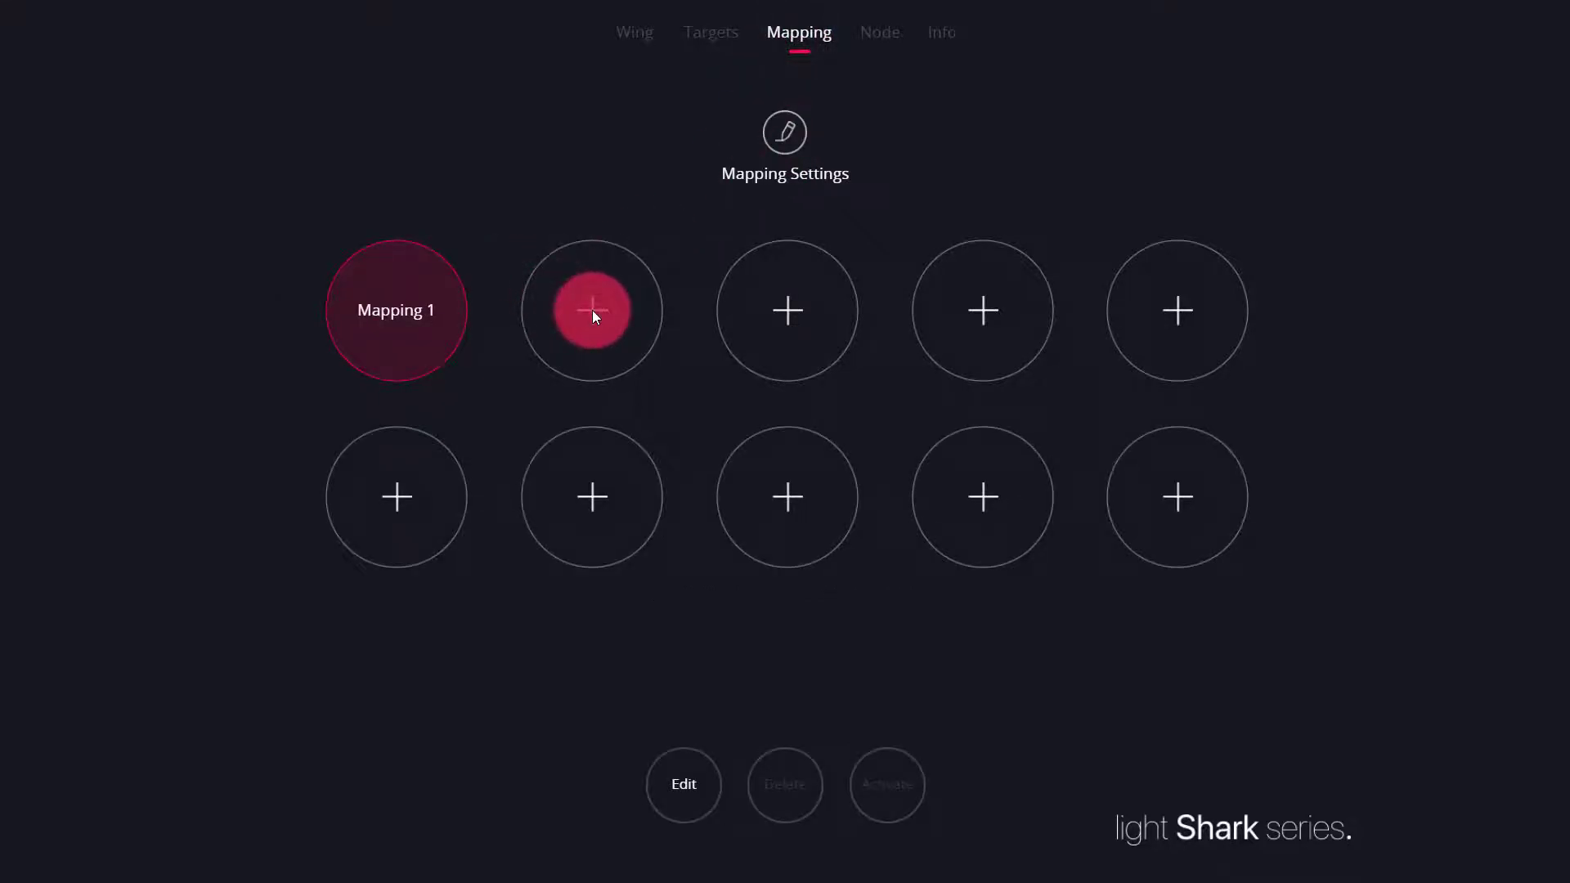
left_click(599, 420)
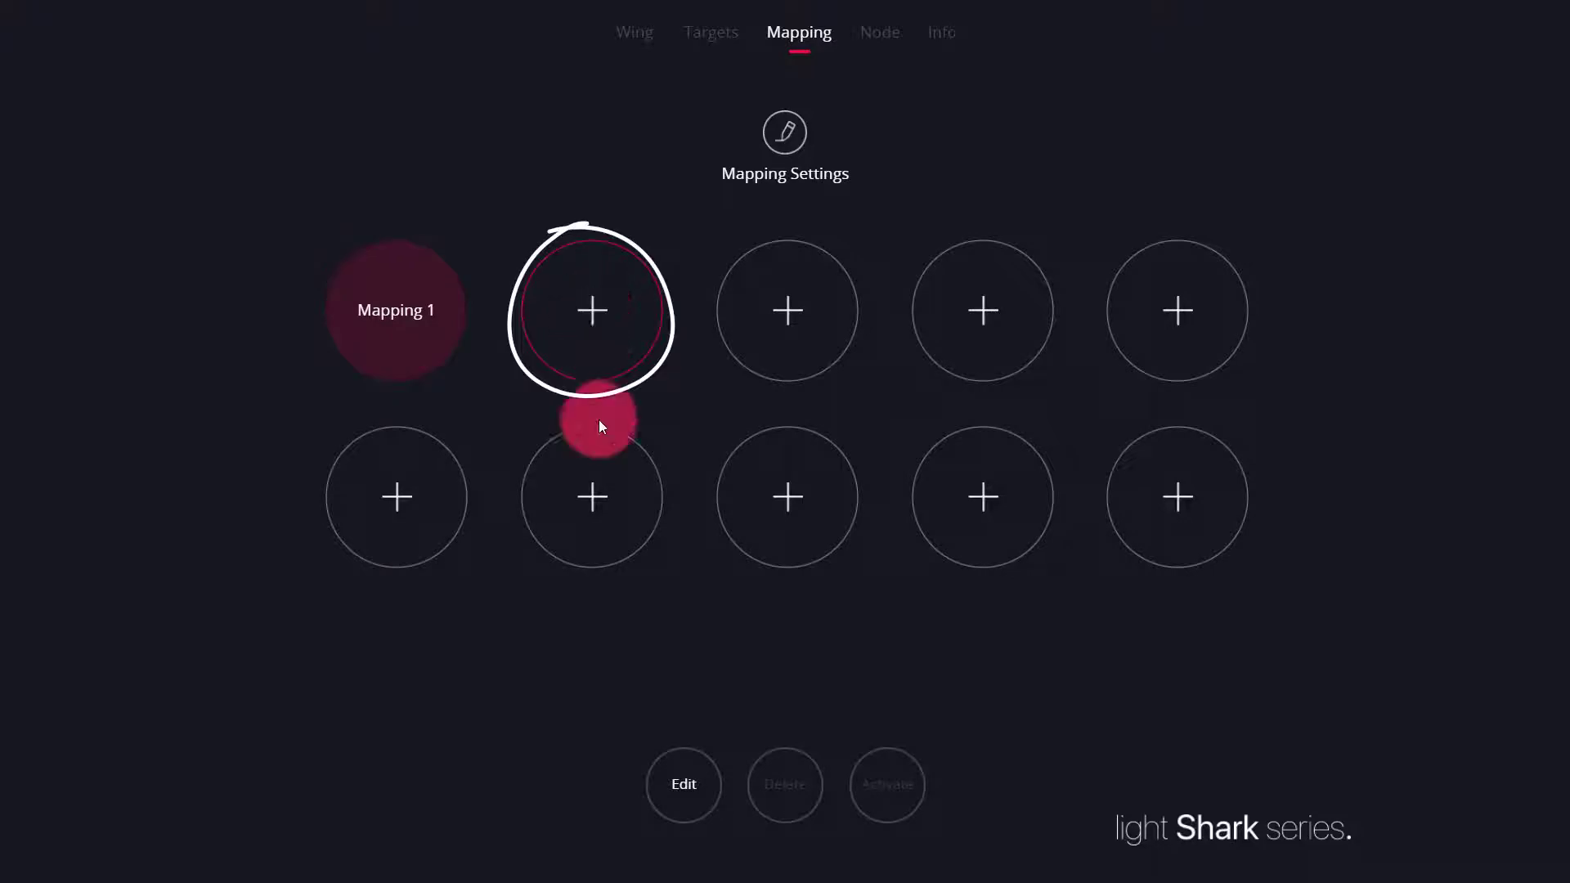
left_click(659, 785)
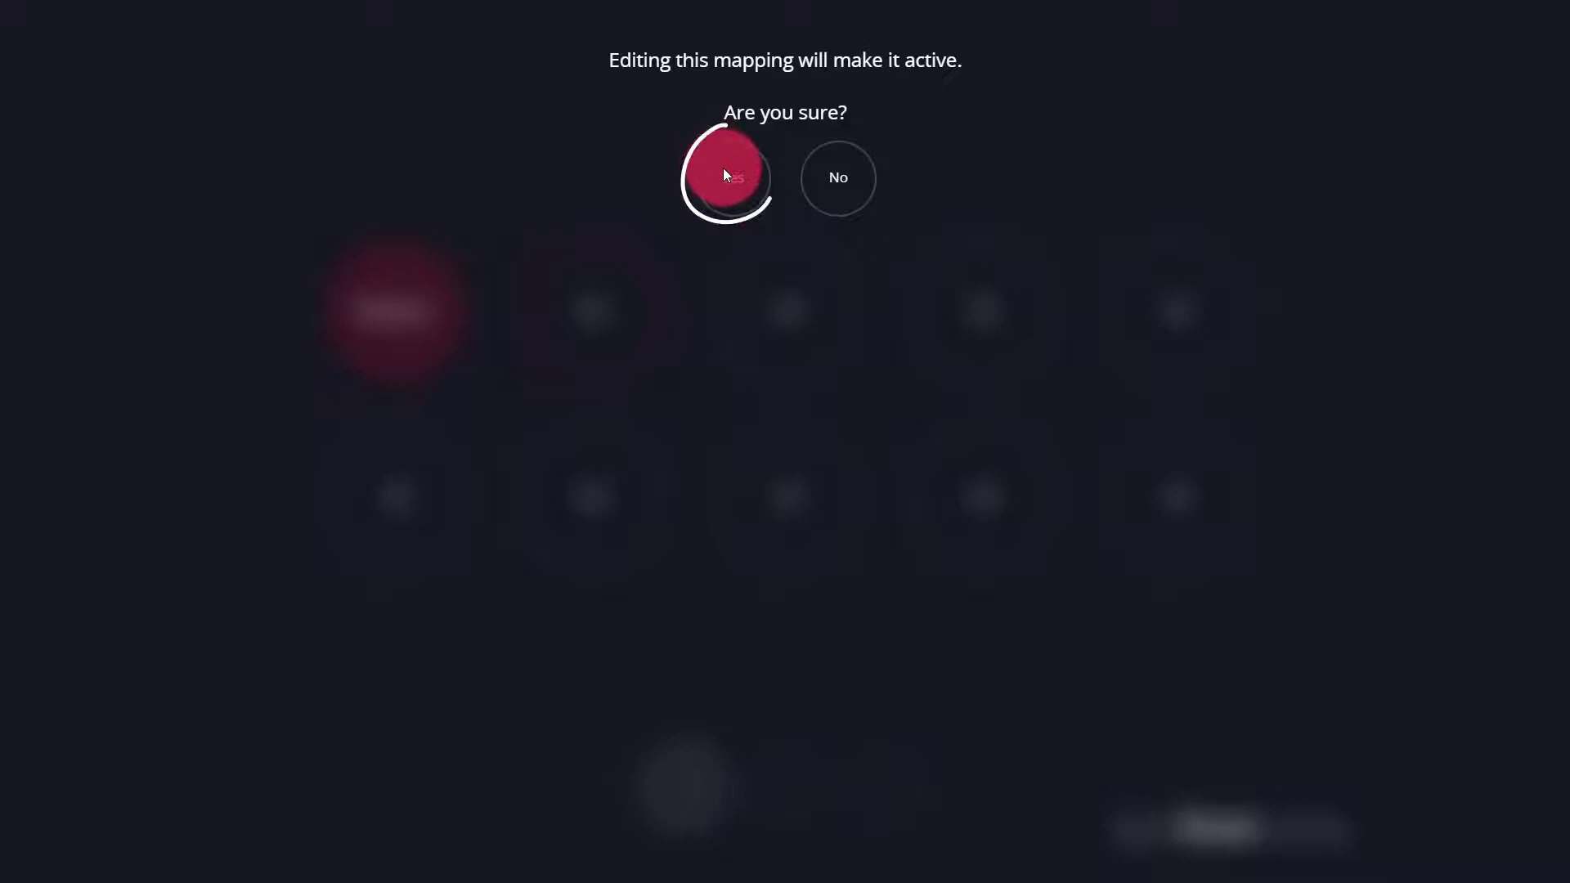
left_click(722, 174)
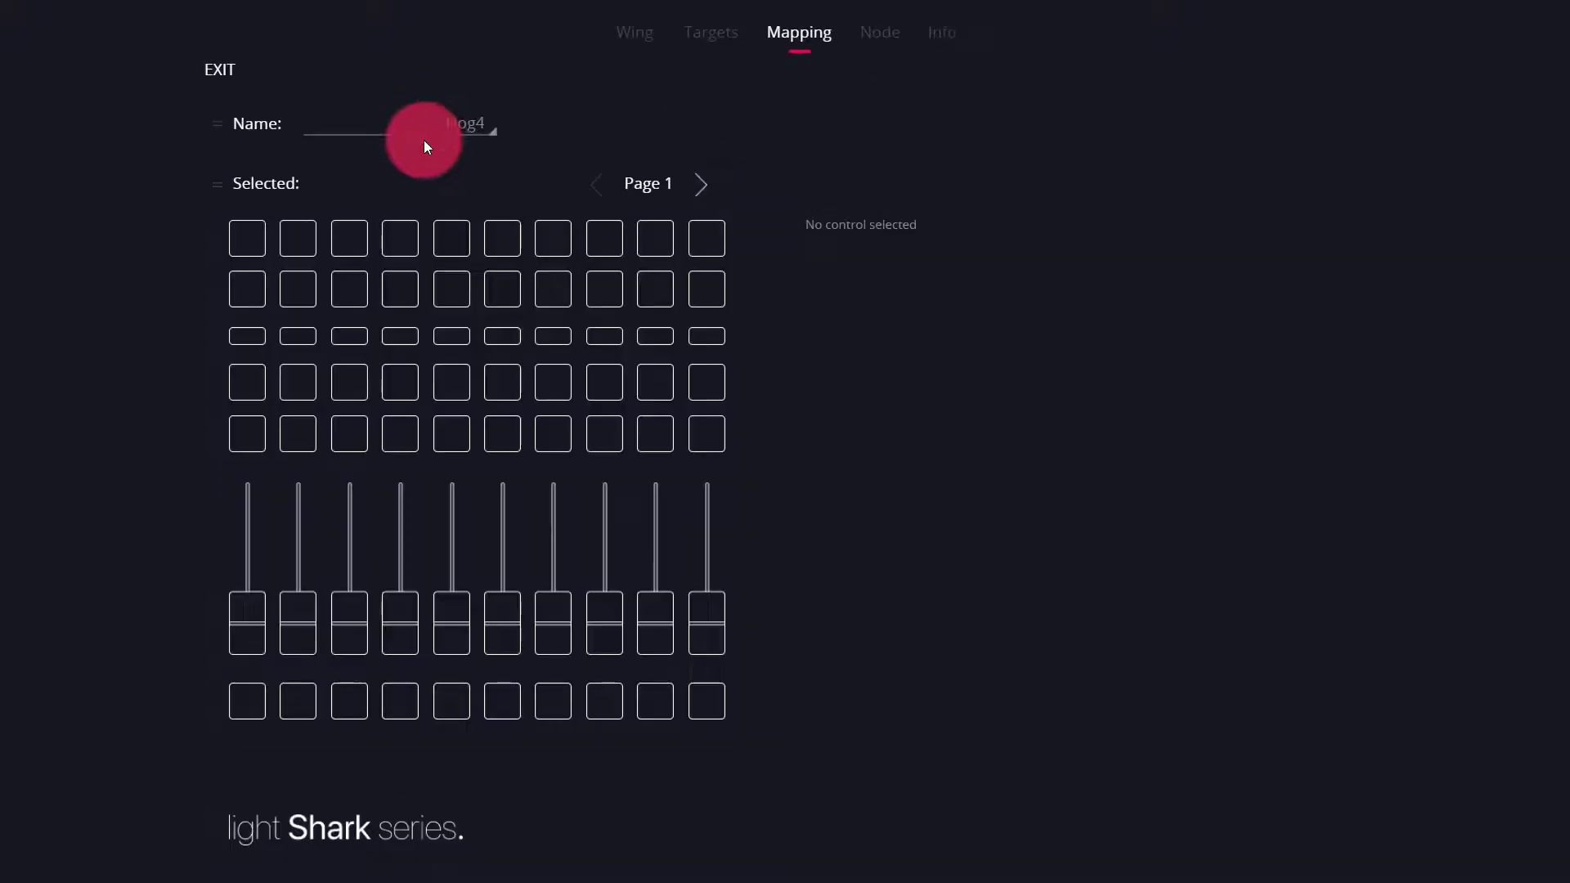
Add the HighEnd Hog4_osc Programming Section action Next Key to Button 1 on Page 1
left_click(255, 247)
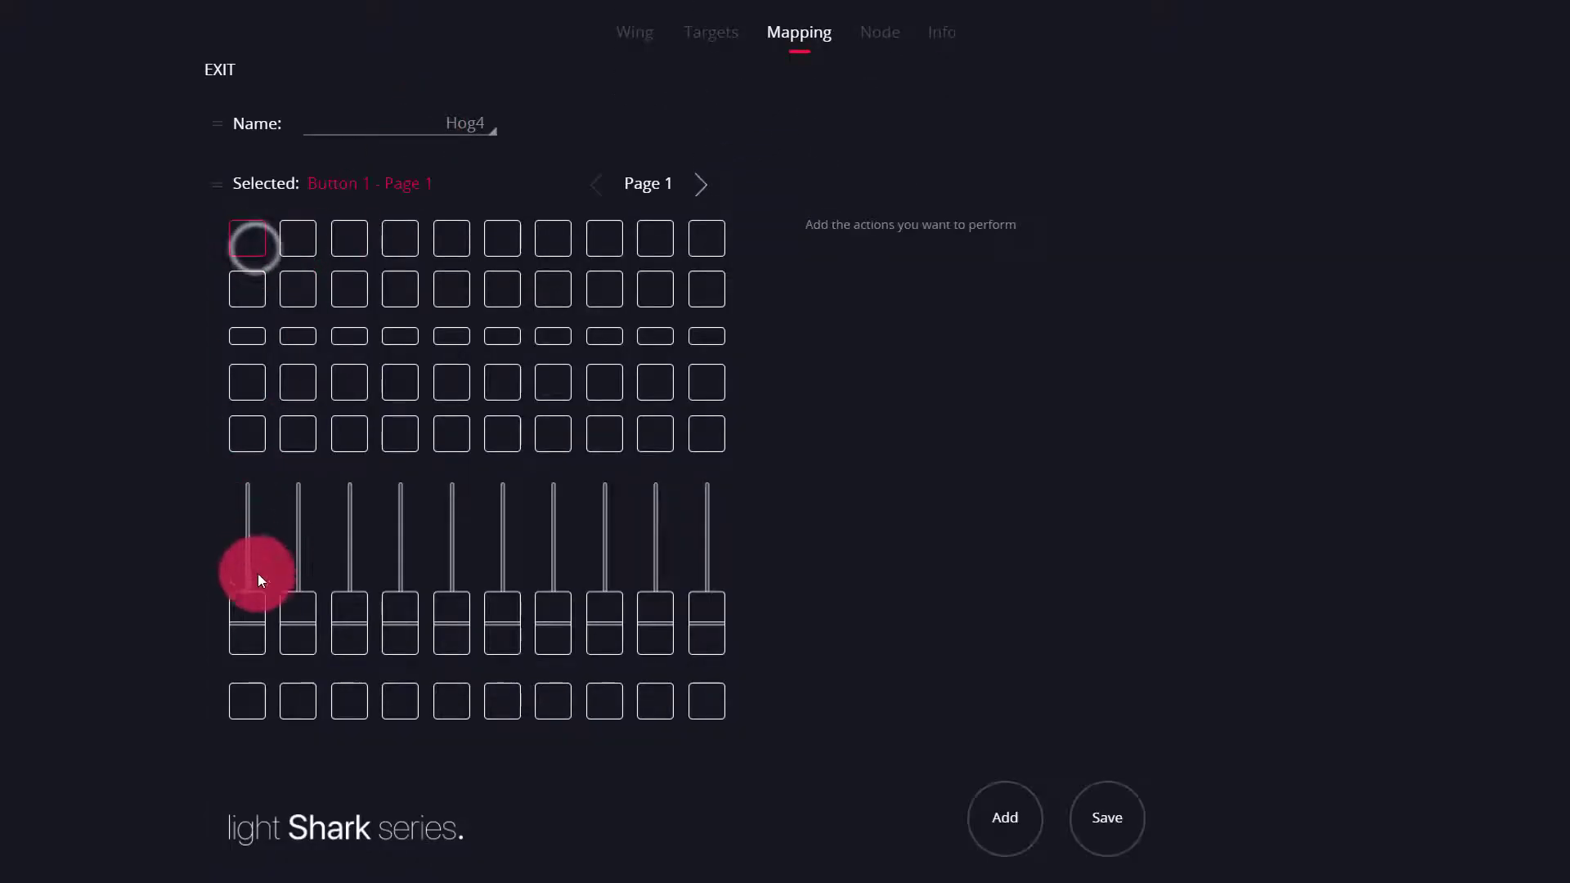
left_click(256, 610)
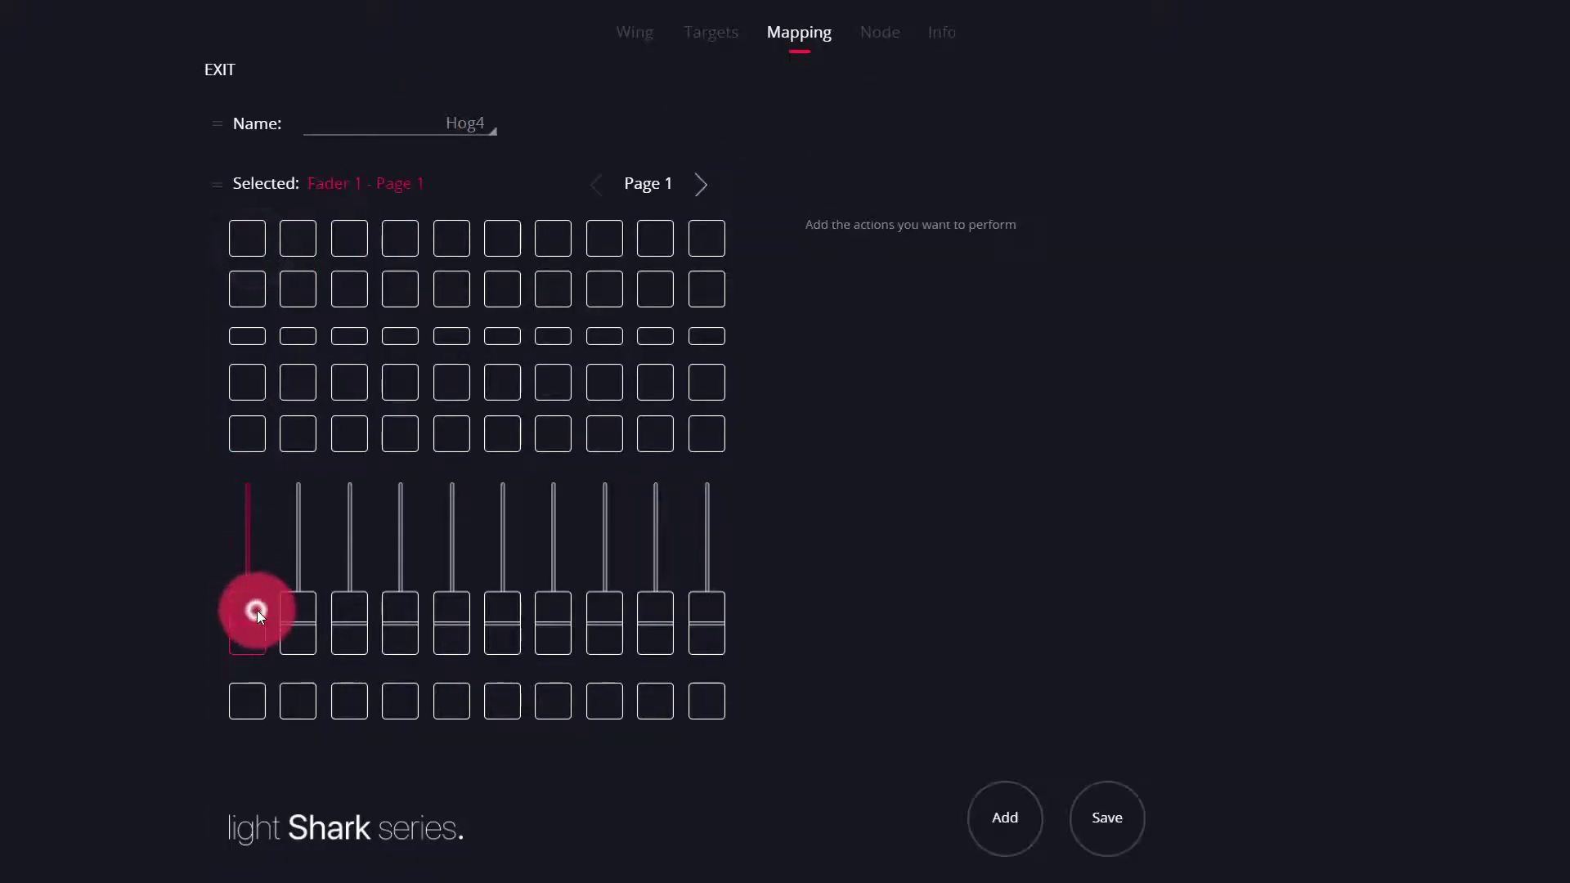
left_click(241, 247)
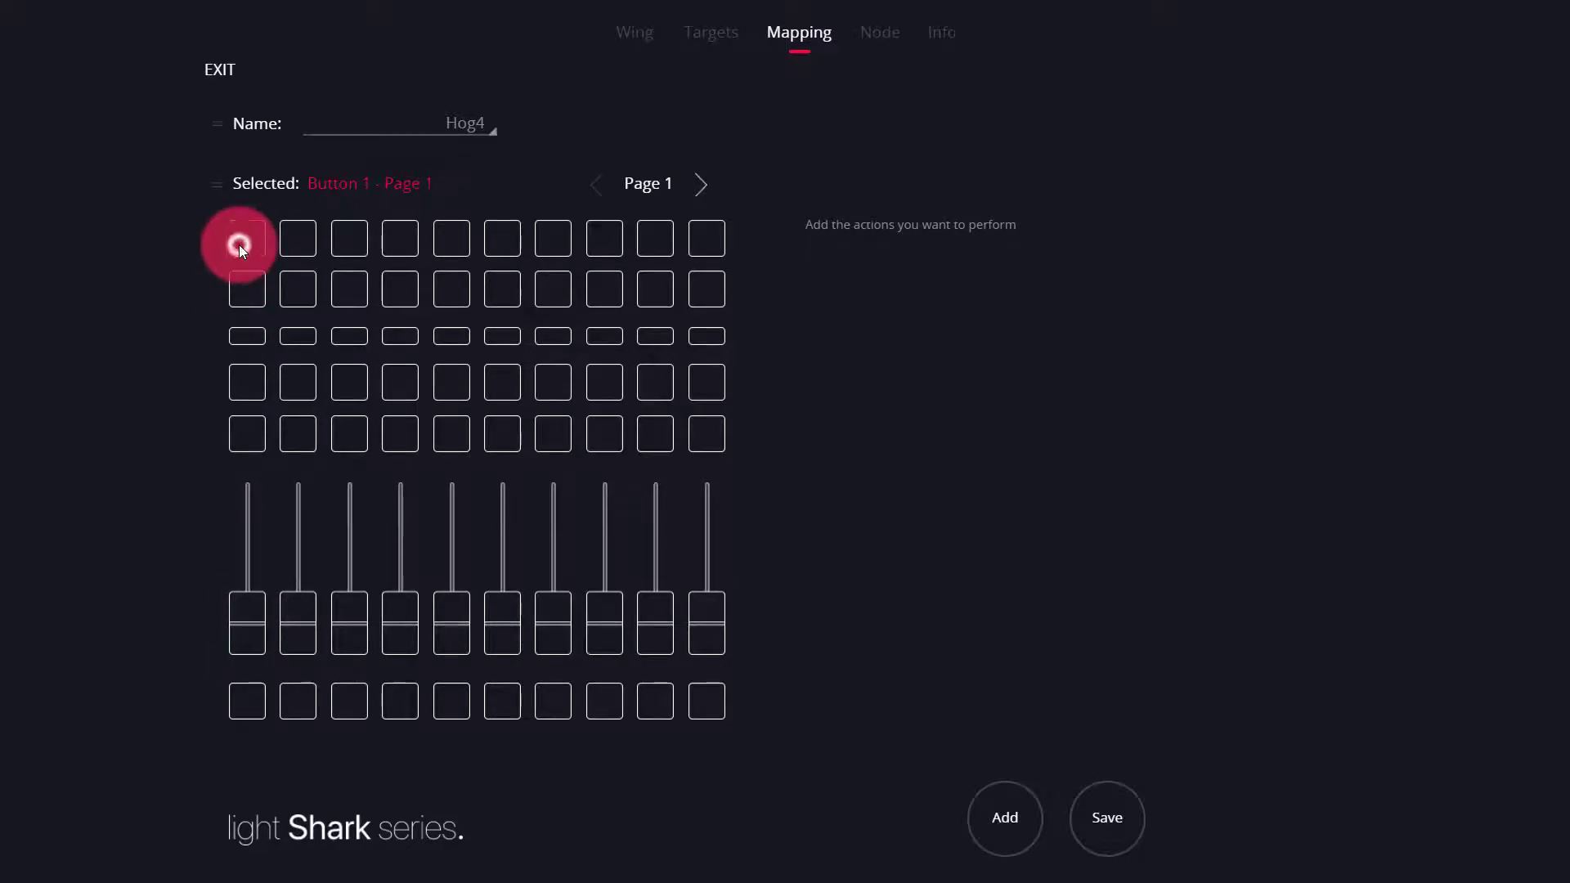
left_click(1004, 820)
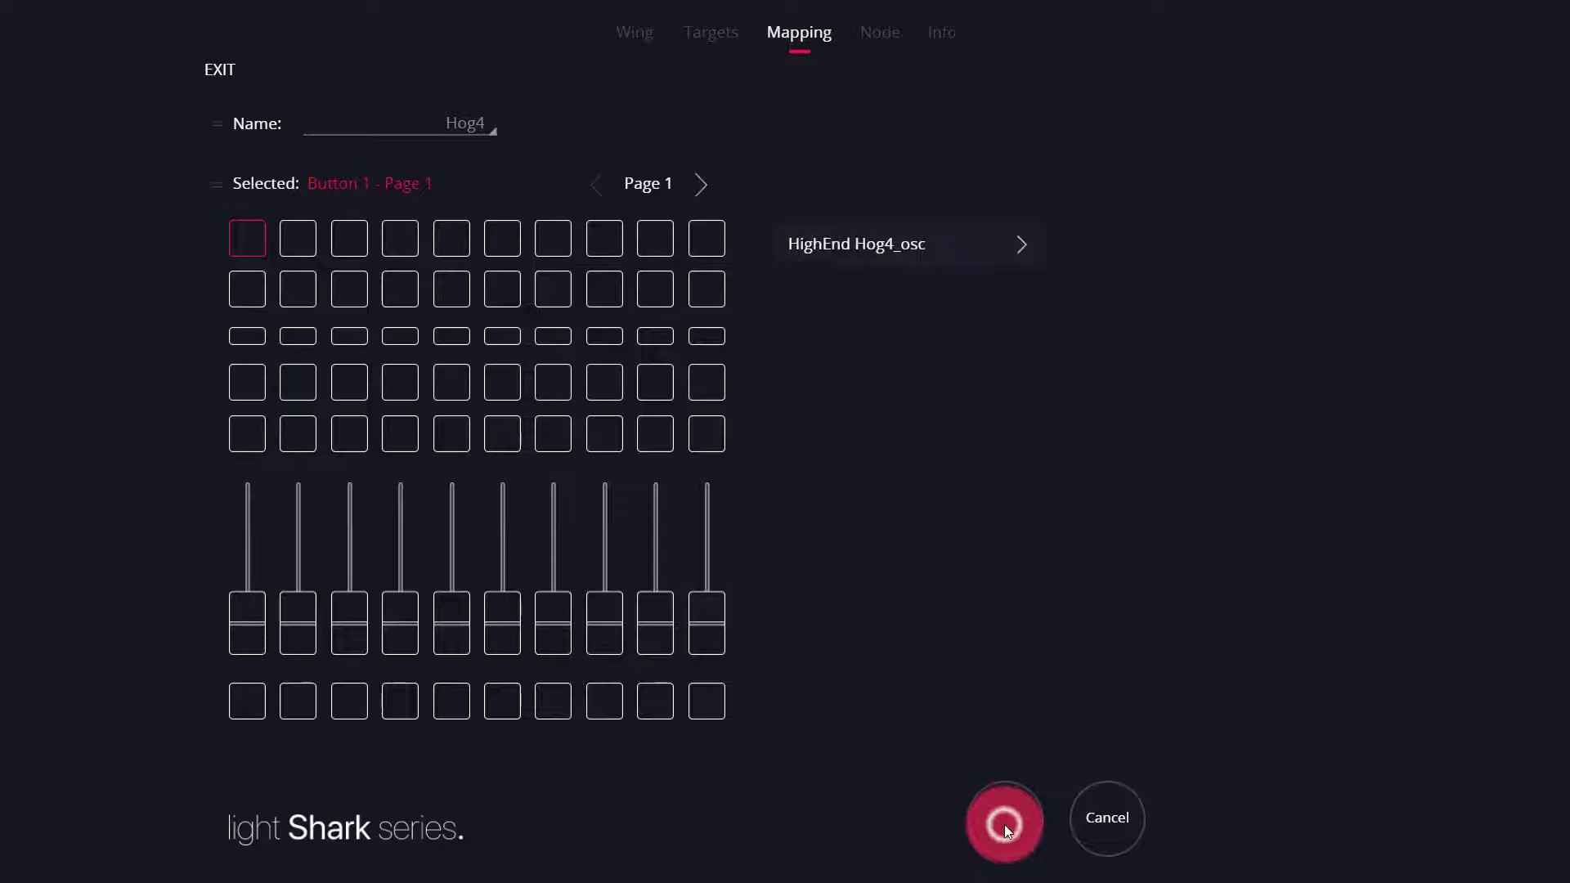
left_click(1018, 248)
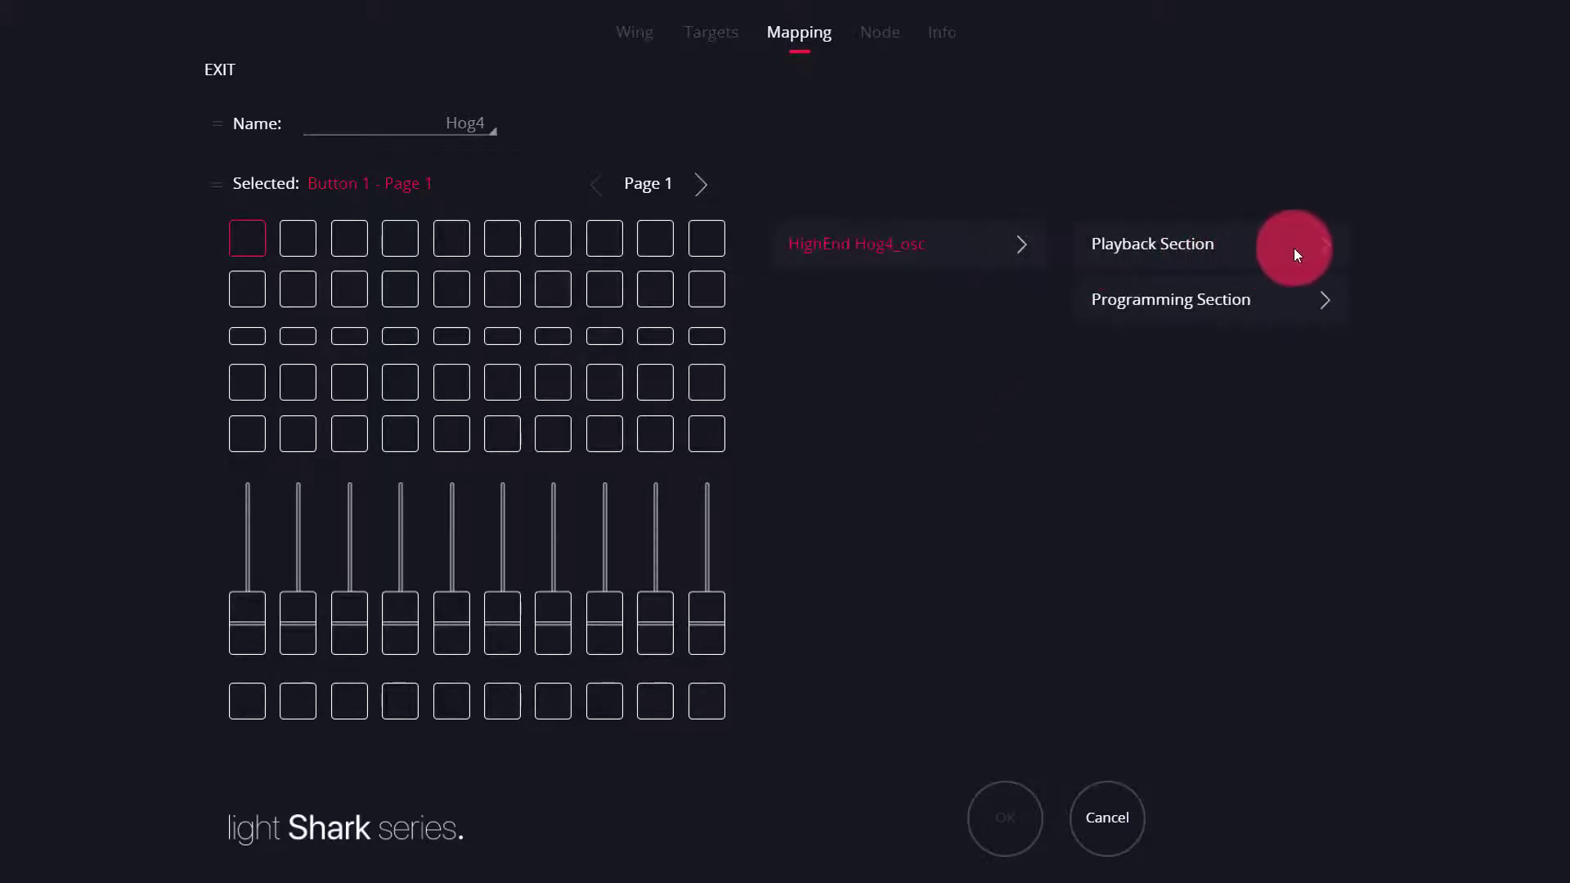
left_click(1327, 311)
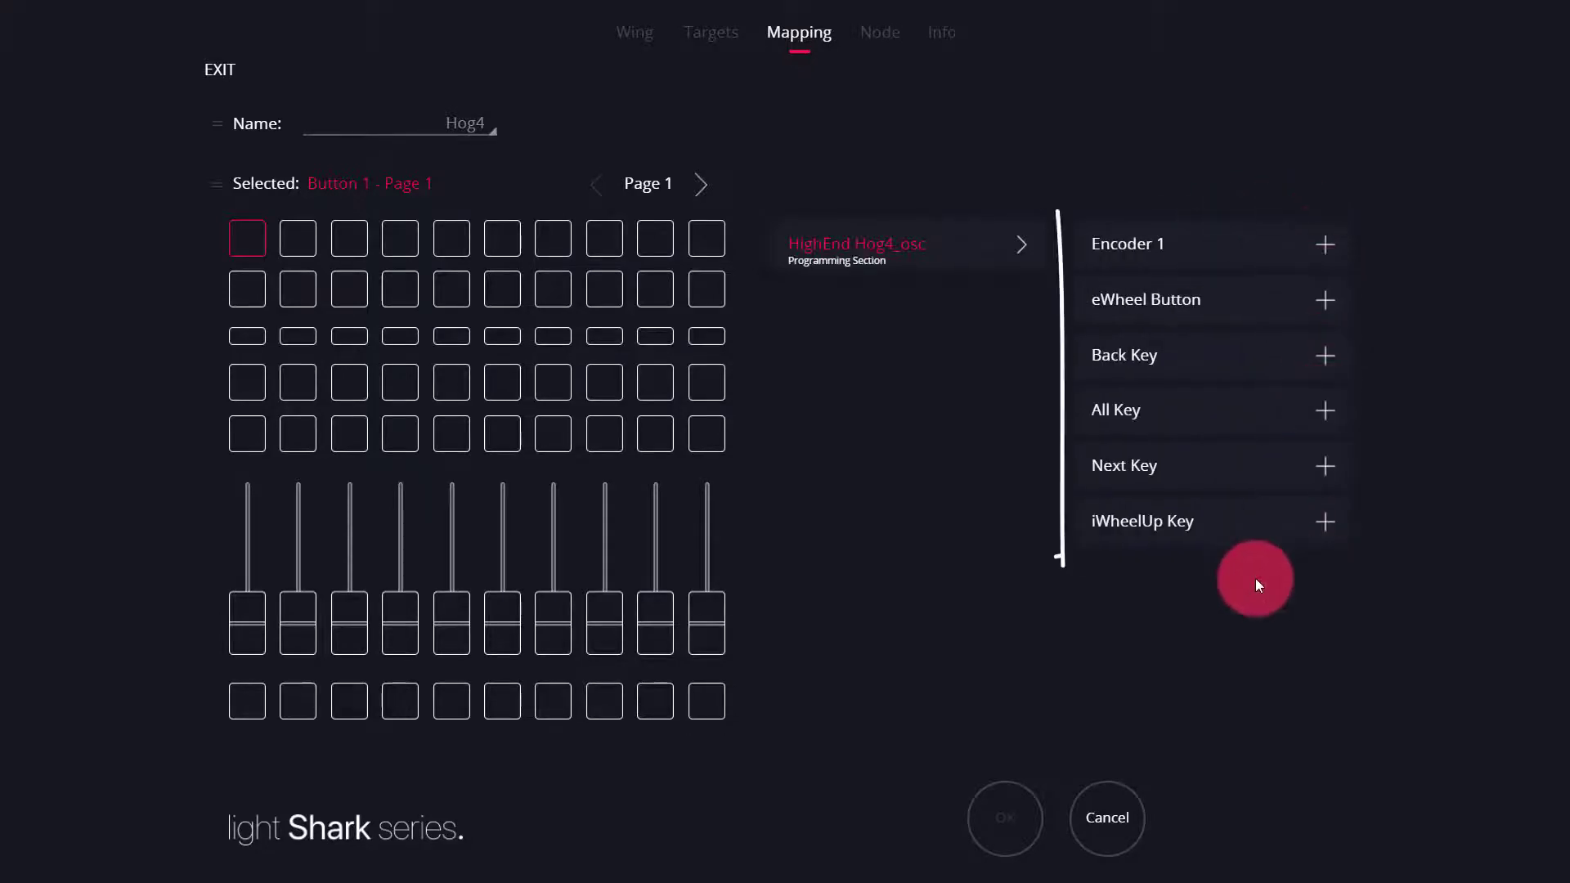
left_click(1325, 464)
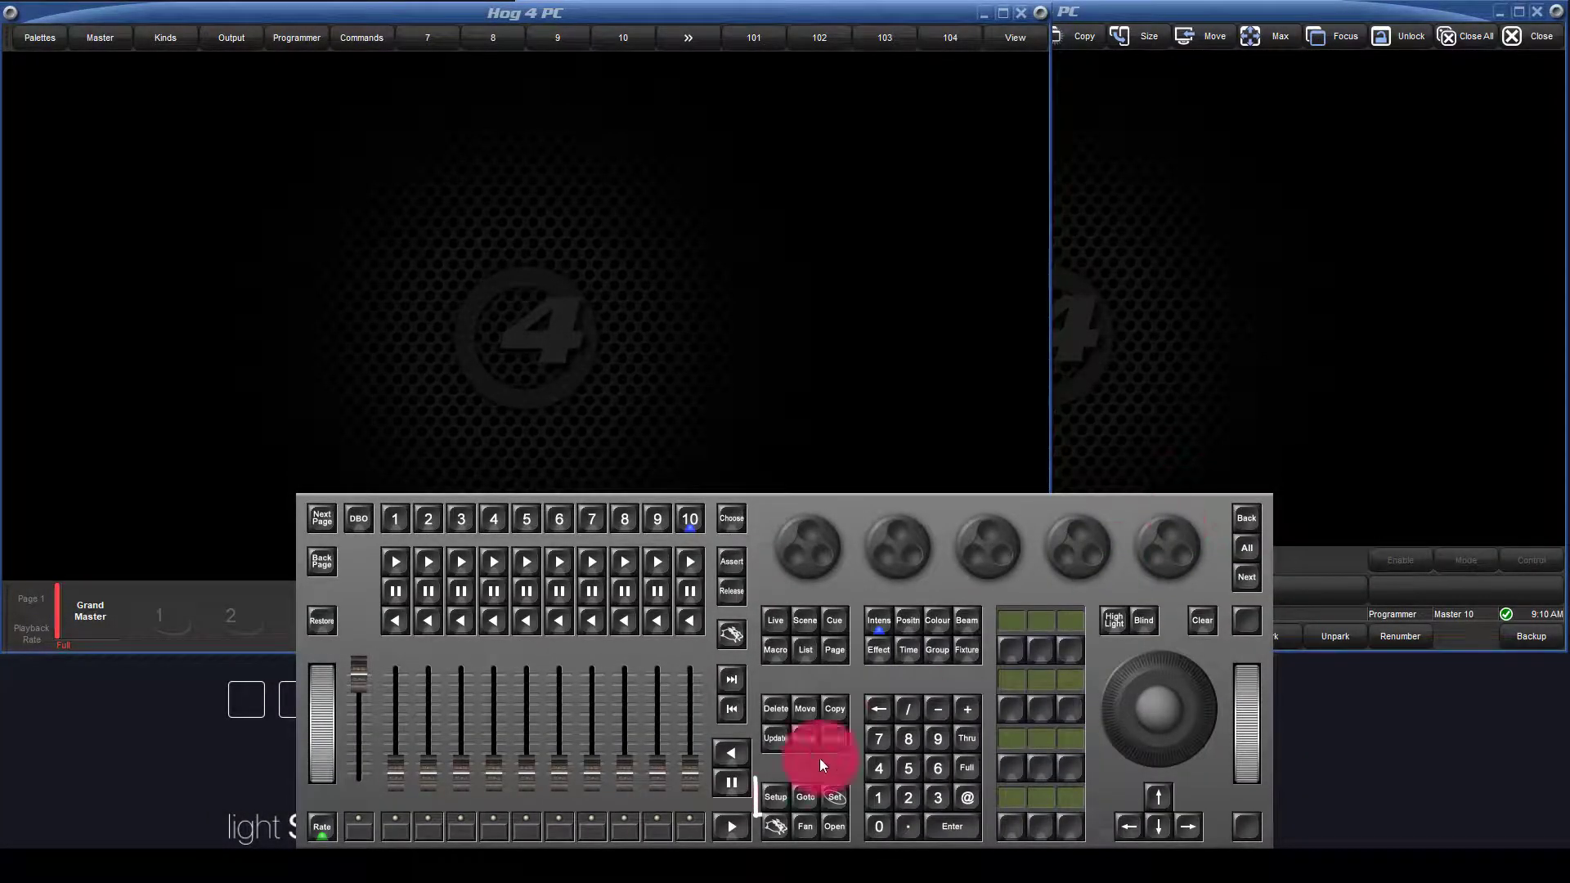
Switch to Hog 4 PC and open the settings of the Console entry in the network window
left_click(776, 796)
left_click(1367, 578)
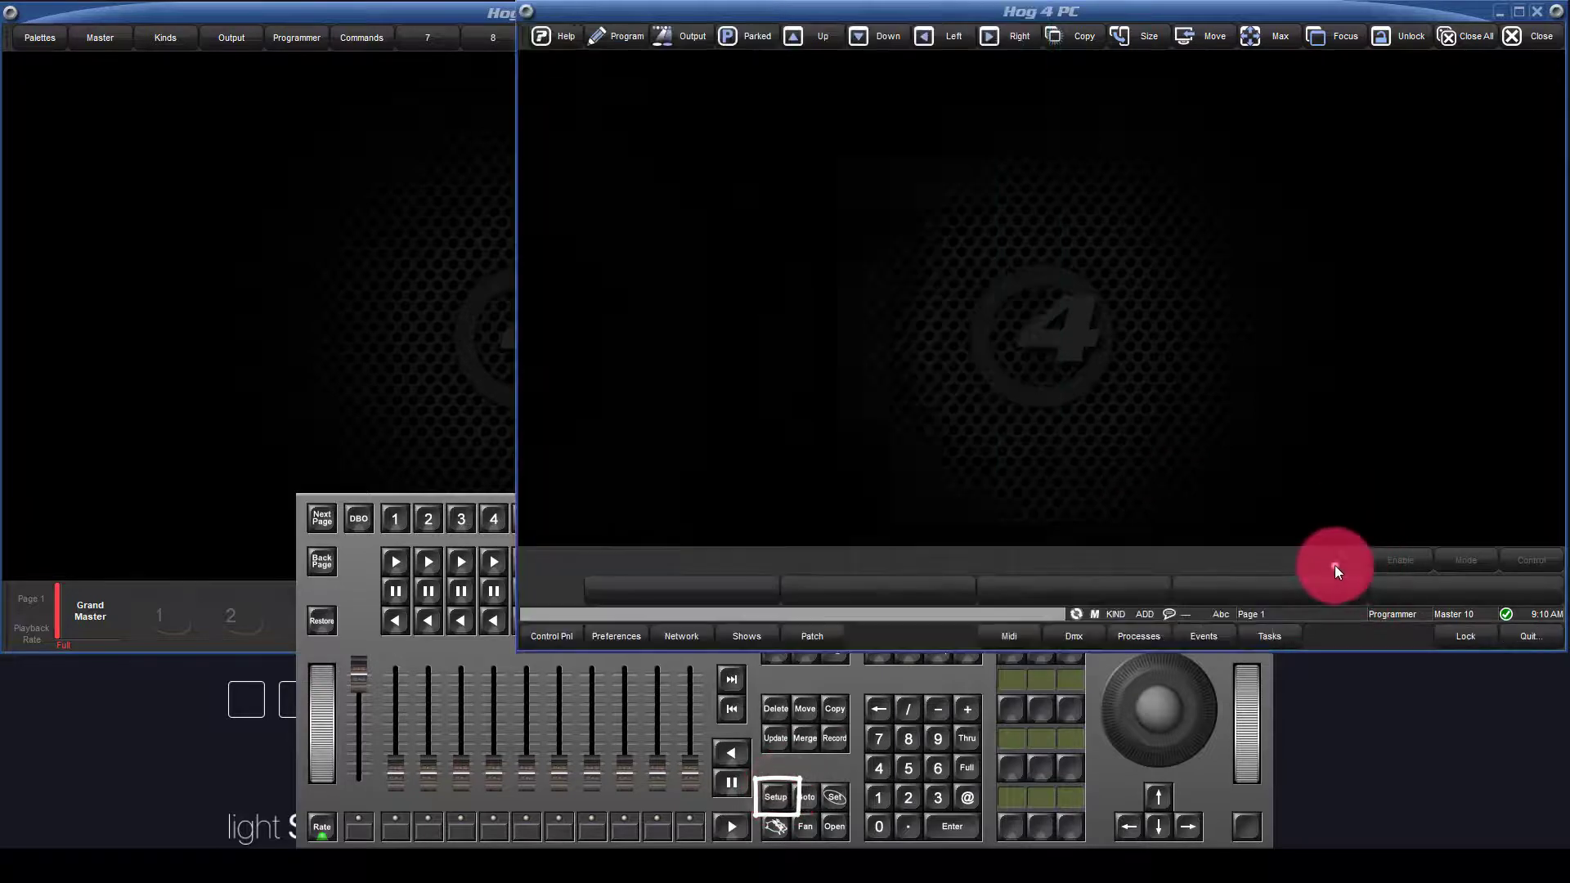
left_click(684, 646)
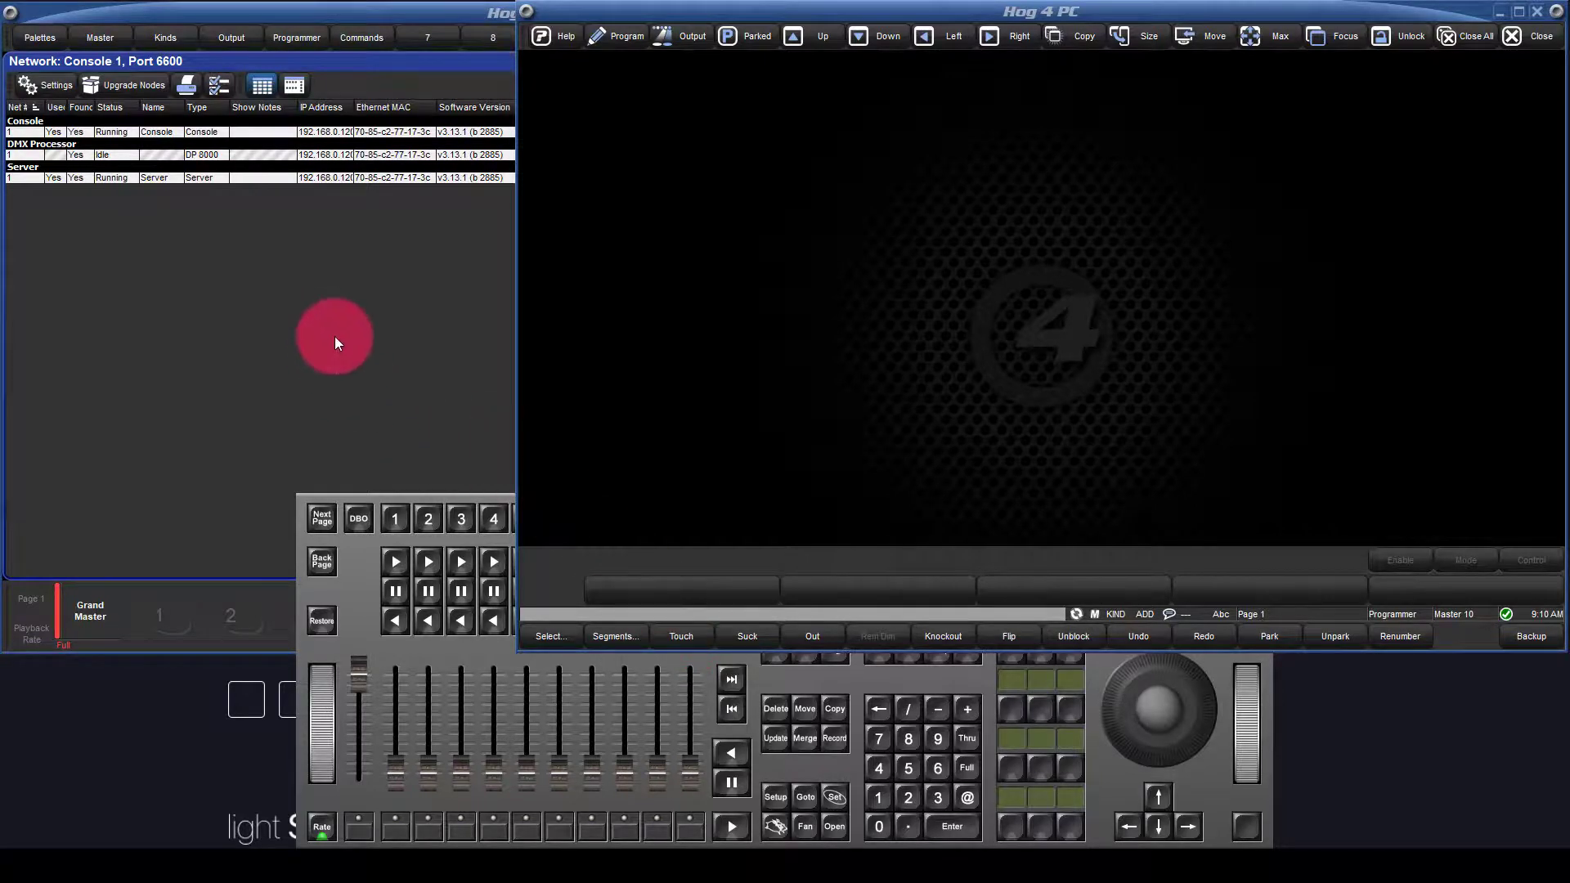
left_click(335, 336)
left_click(22, 129)
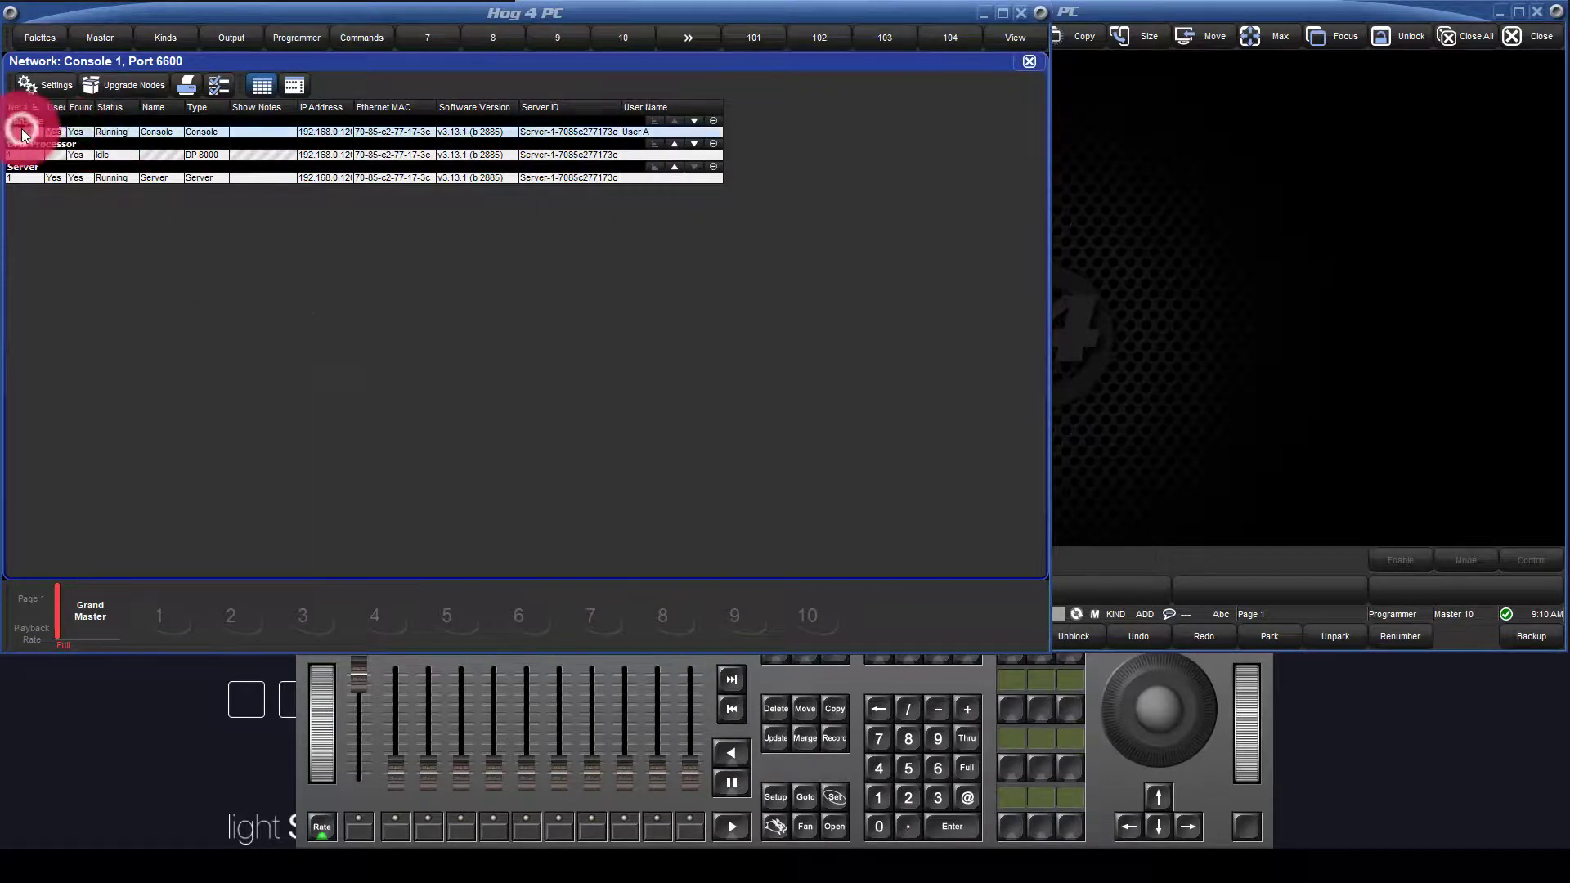
left_click(28, 90)
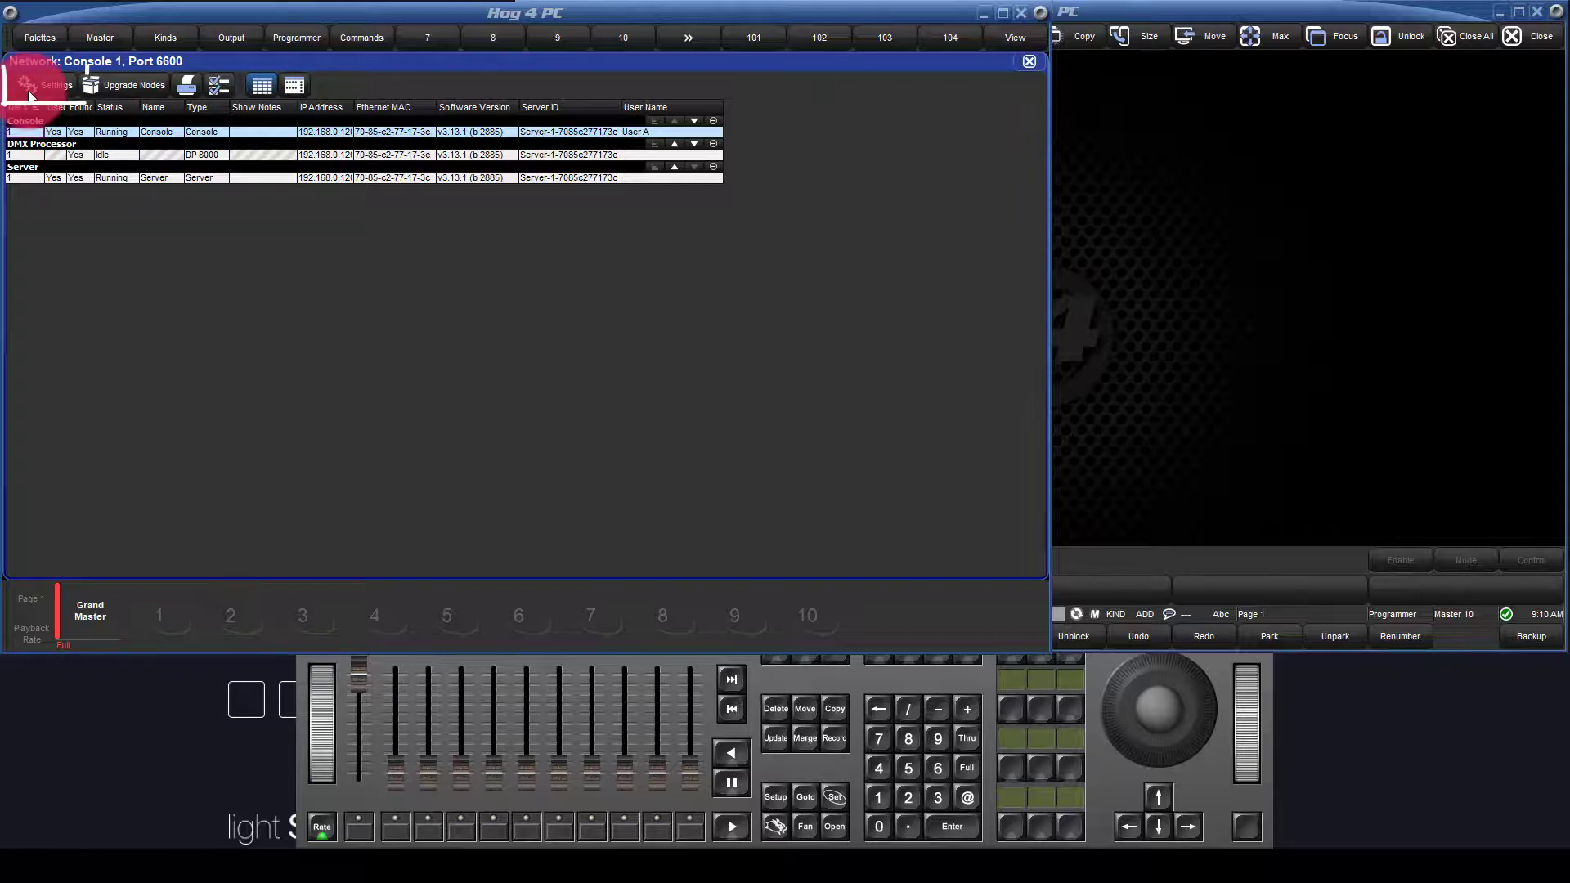
Enable OSC In under the console's Open Sound Control settings, apply the change, and close the settings
left_click(316, 195)
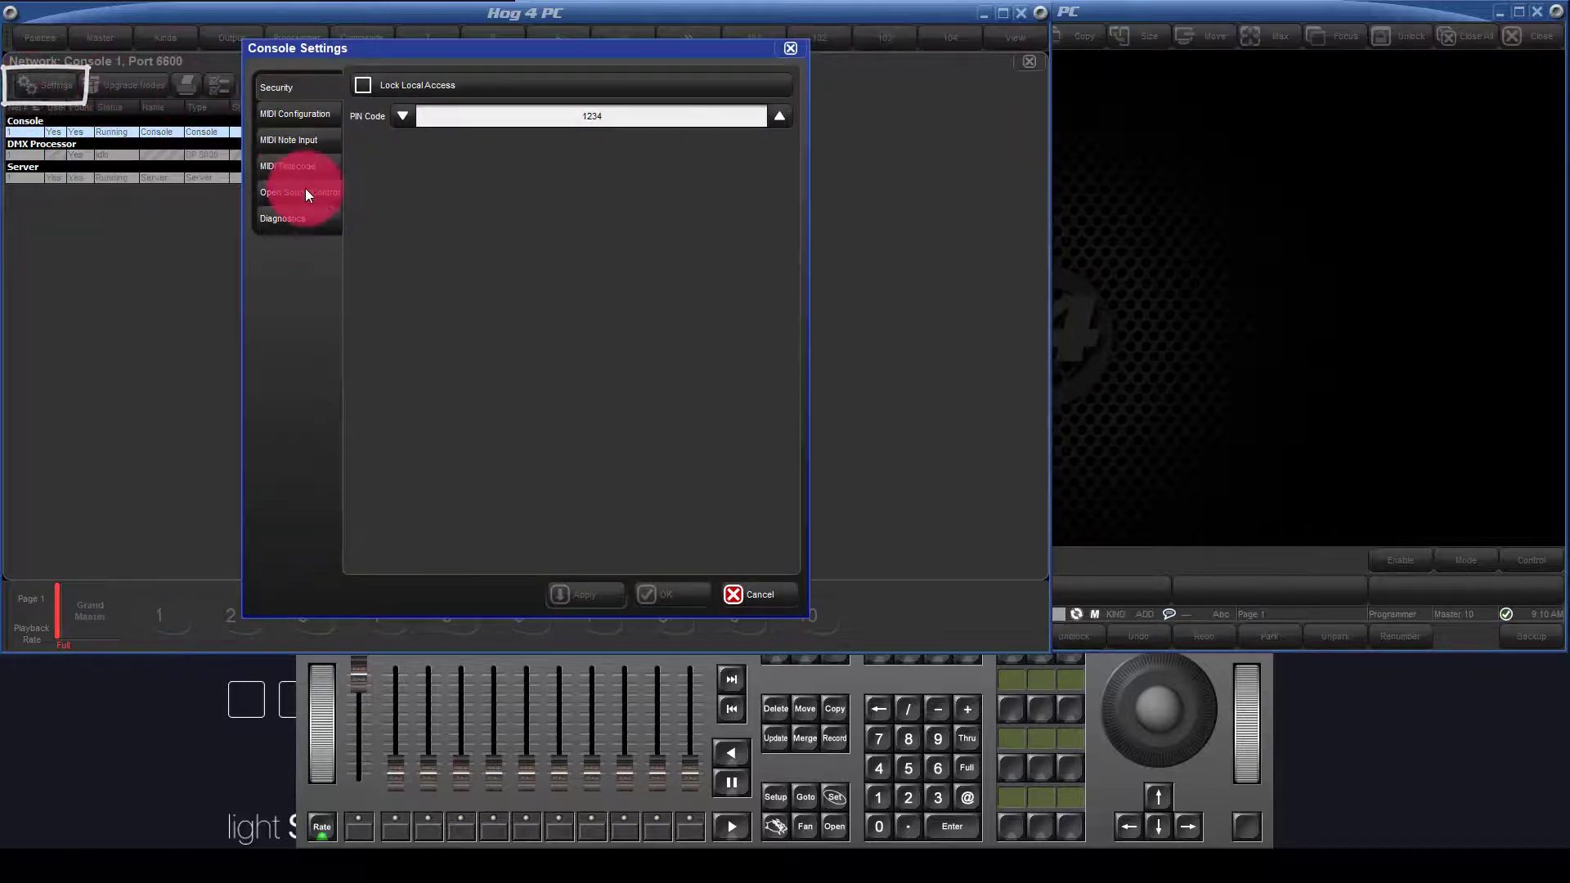
left_click(306, 192)
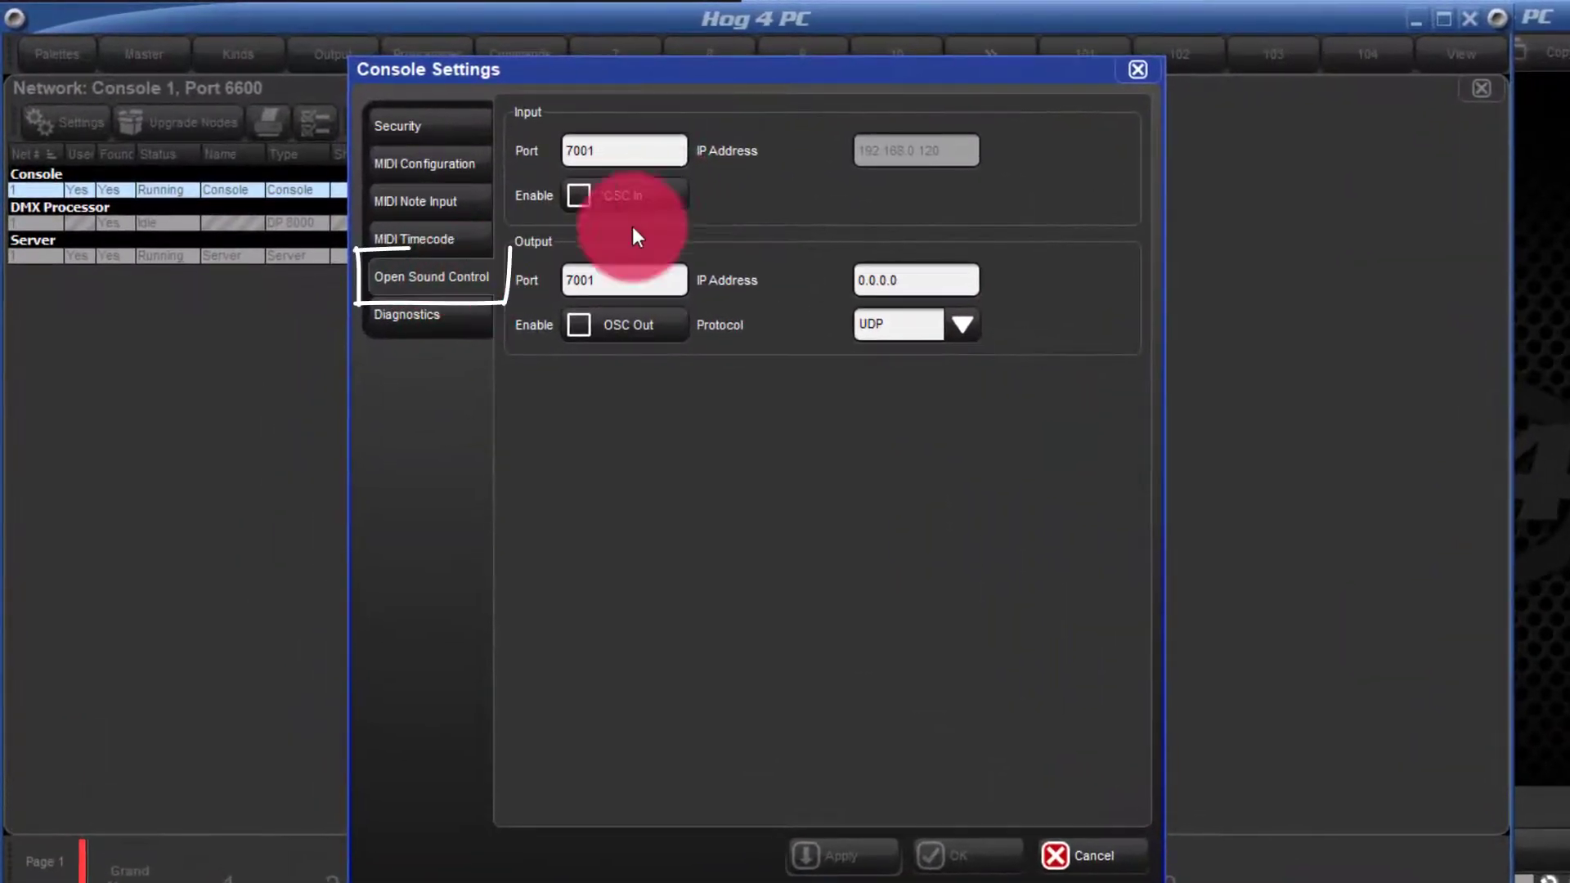
left_click(637, 196)
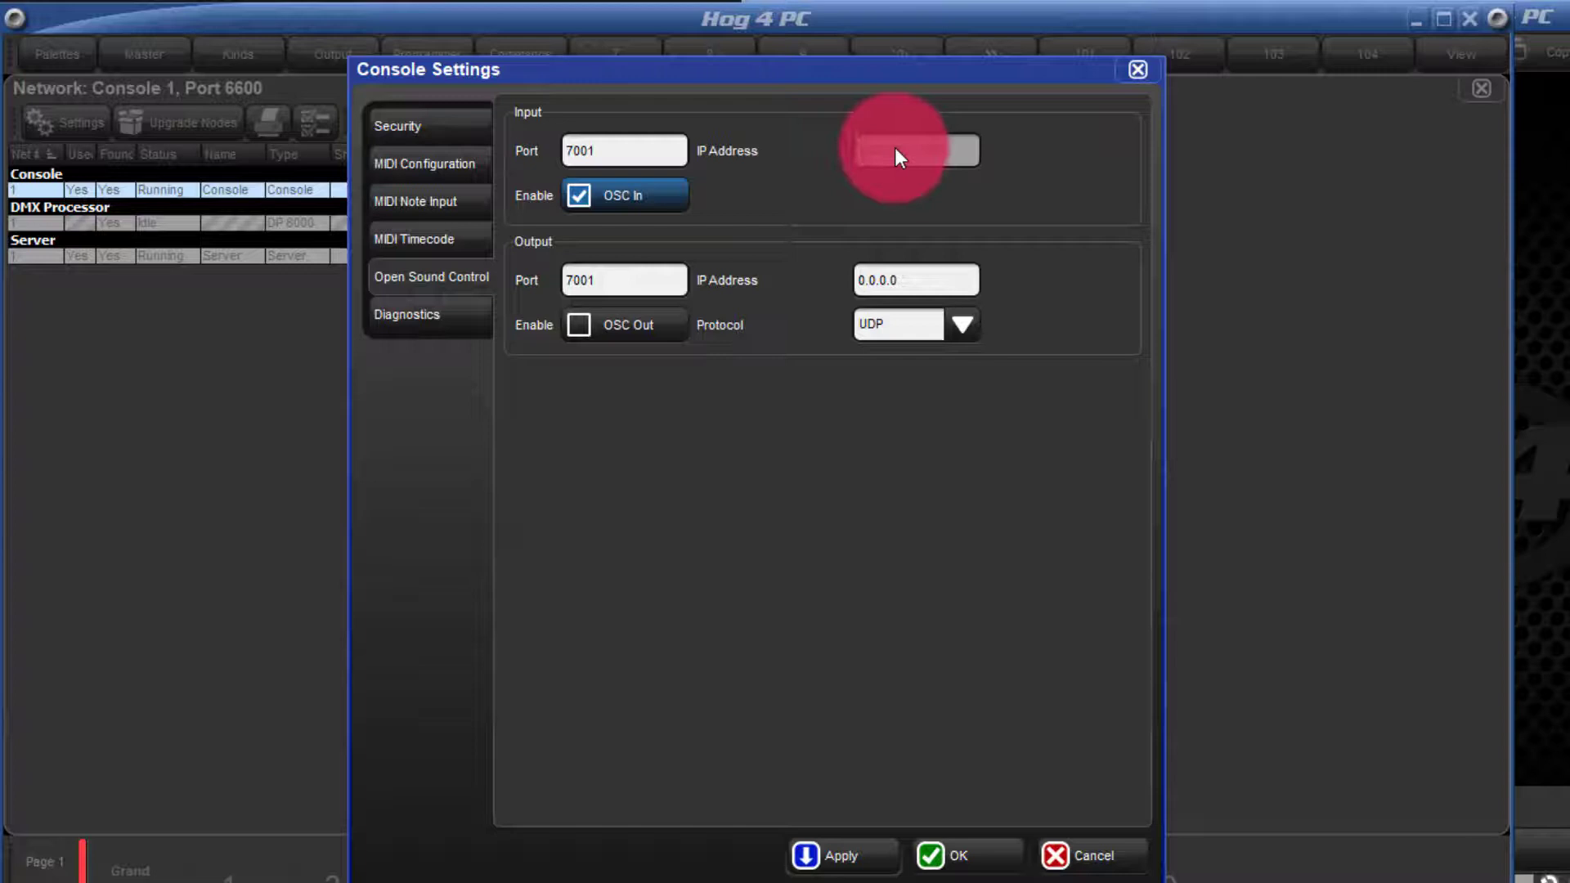
left_click(867, 855)
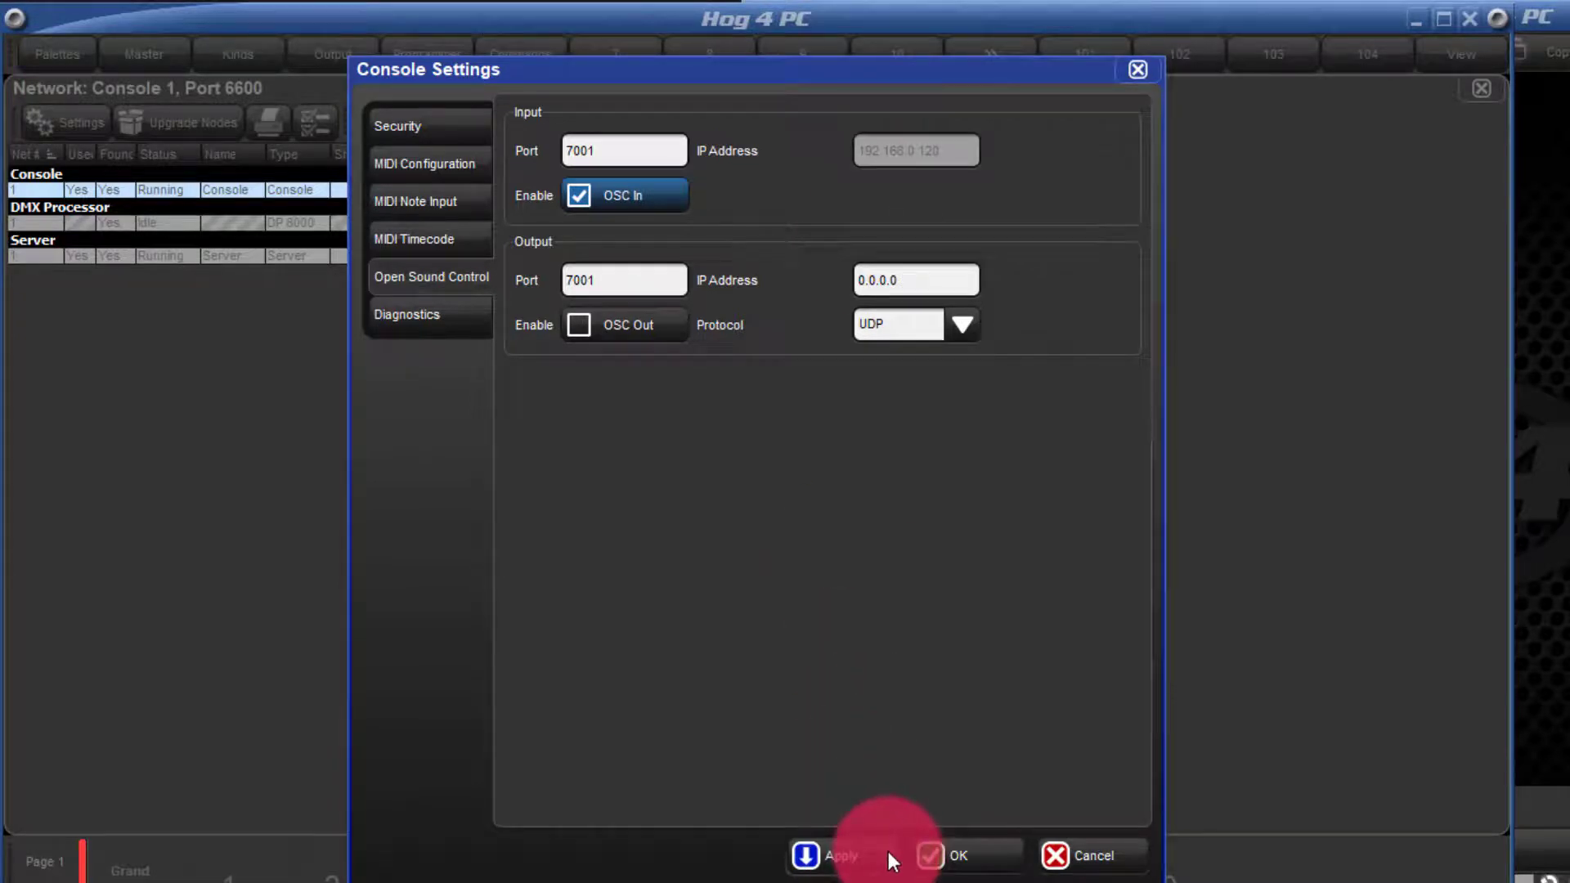
left_click(802, 852)
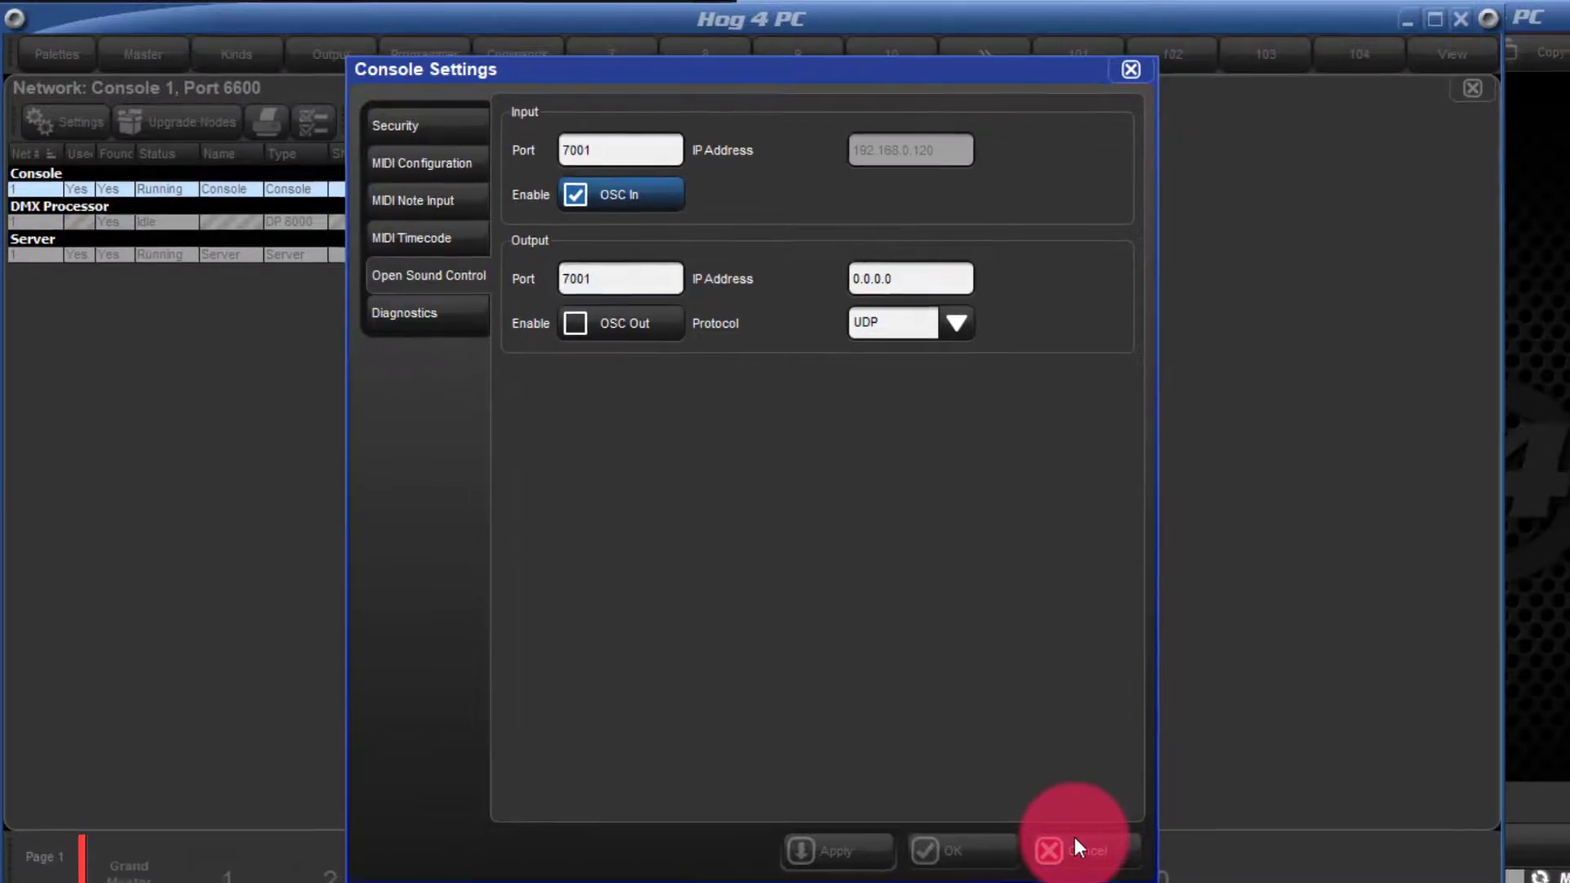
left_click(1081, 852)
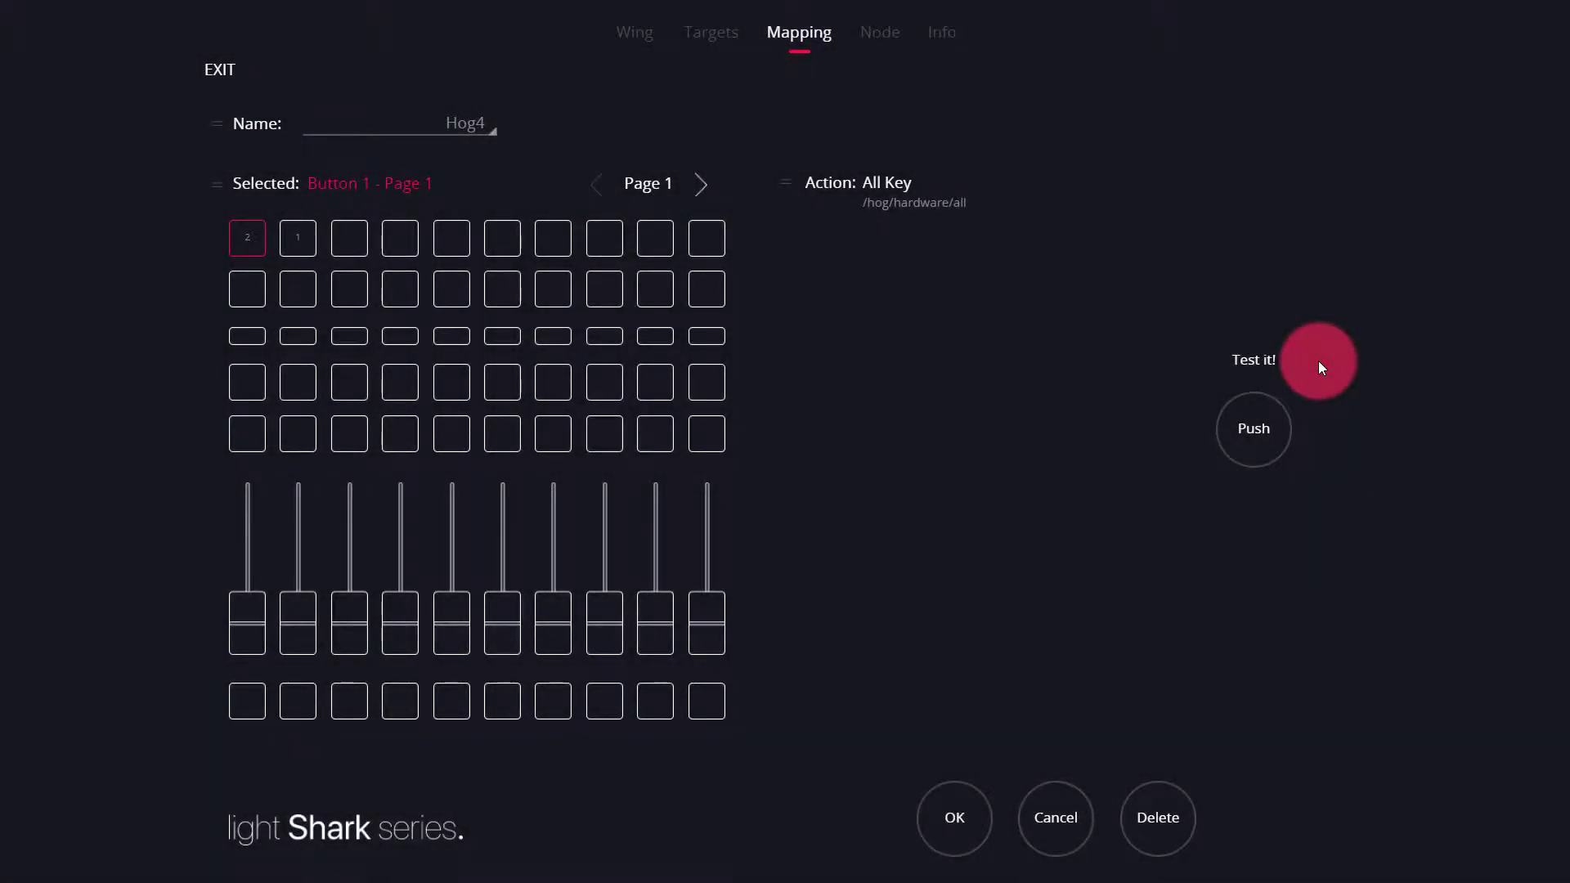
Switch to the wing configuration, test the All Key action of Button 1 on Page 1, and accept the action
left_click(1238, 424)
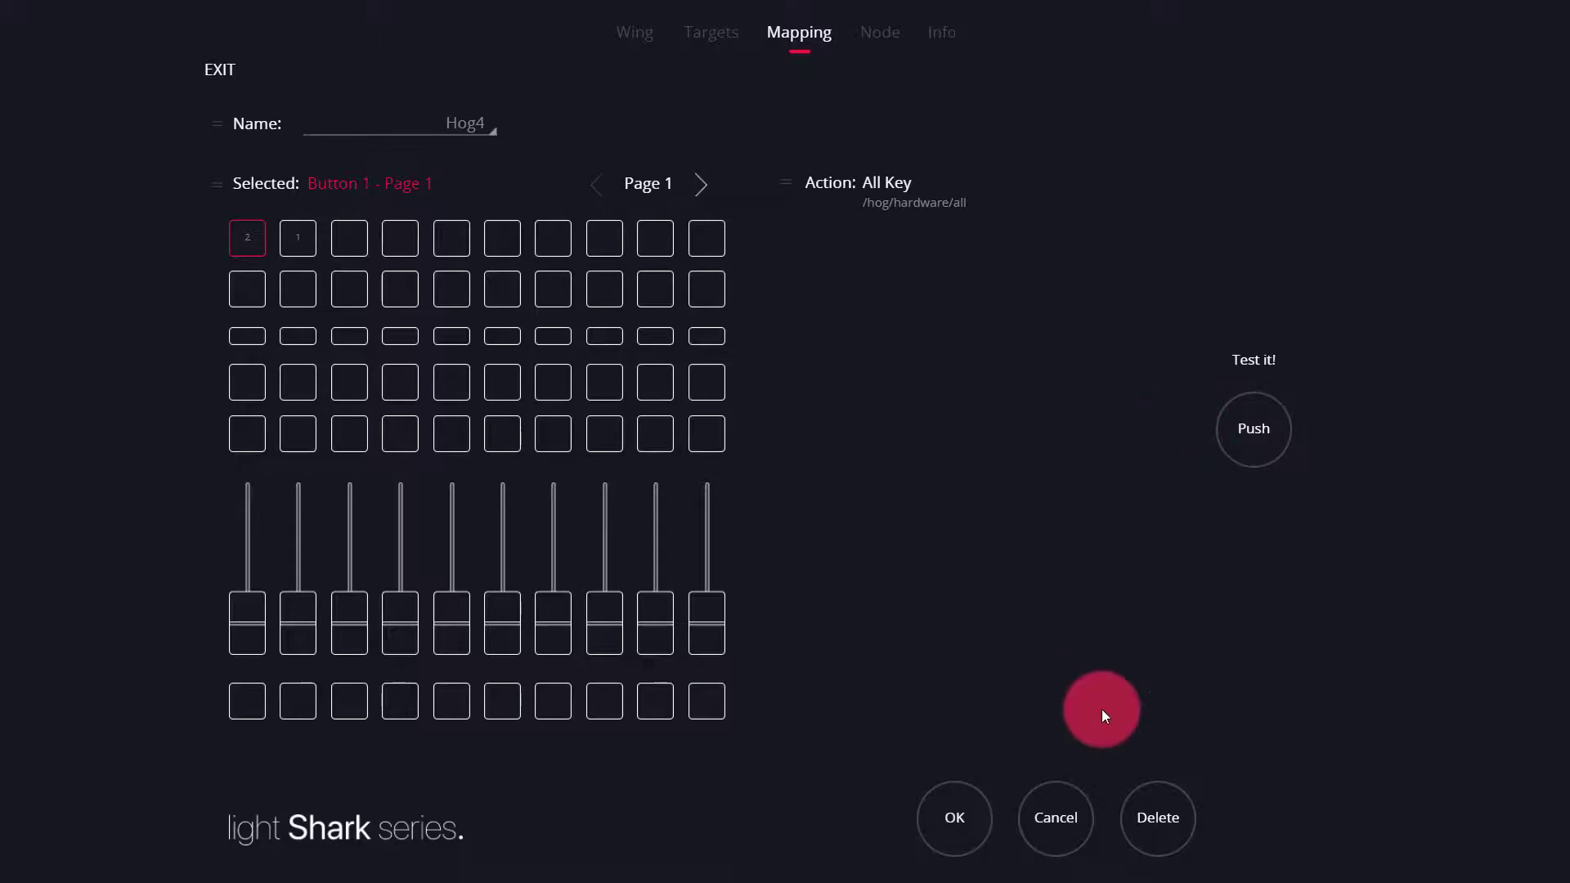
left_click(970, 816)
left_click(811, 391)
left_click(353, 234)
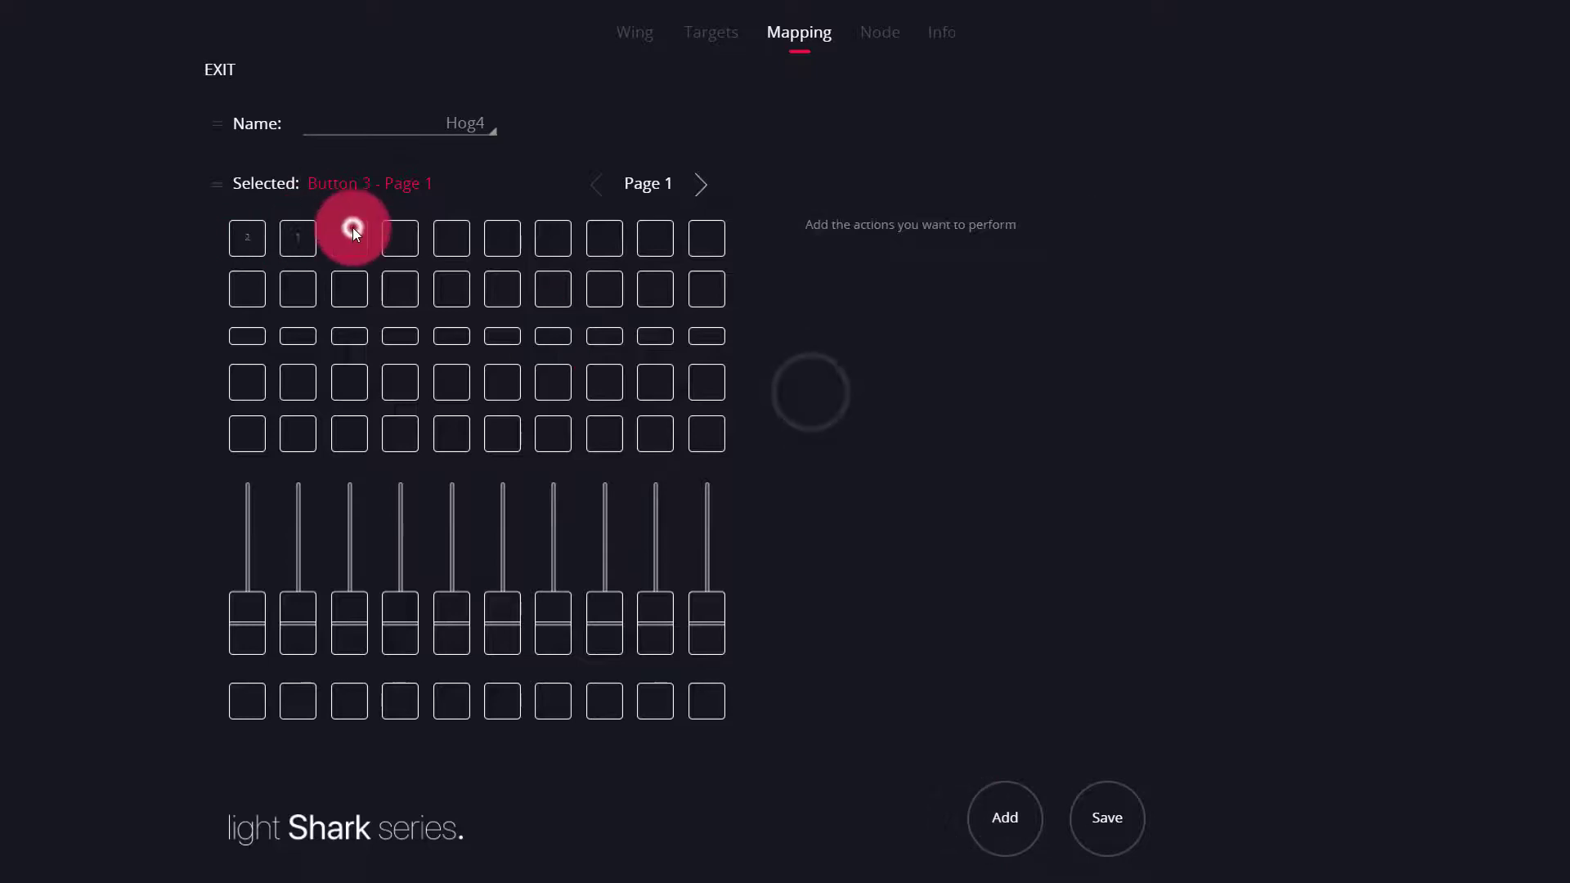
left_click(410, 252)
left_click(415, 615)
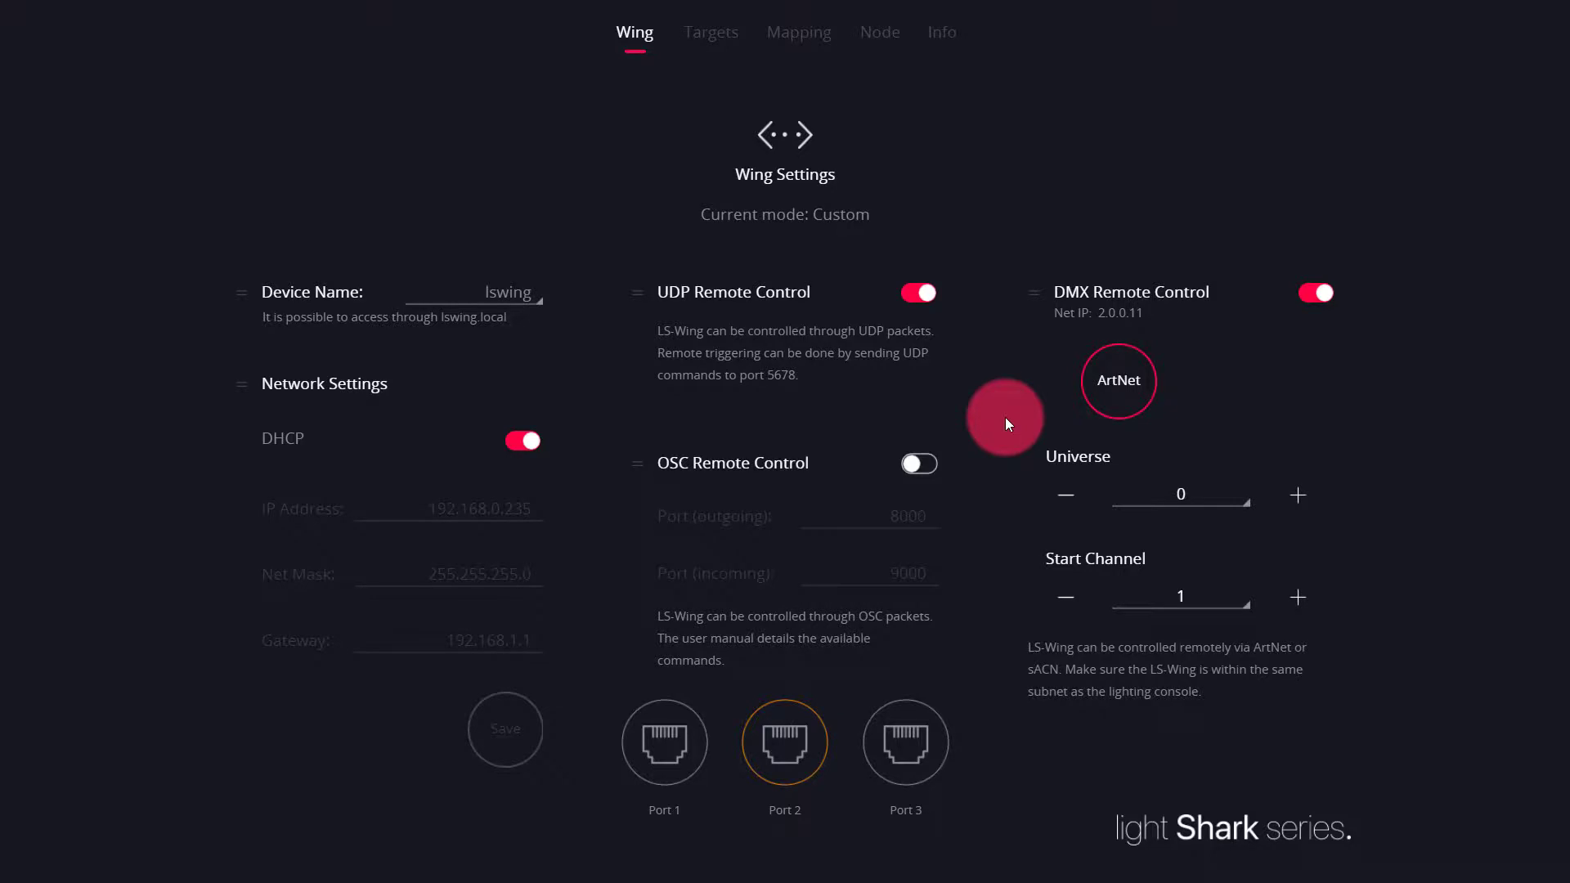
Open the wing's node settings, and in Hog 4 PC open the DP 8000 DMX Processor's settings from the network window
left_click(881, 33)
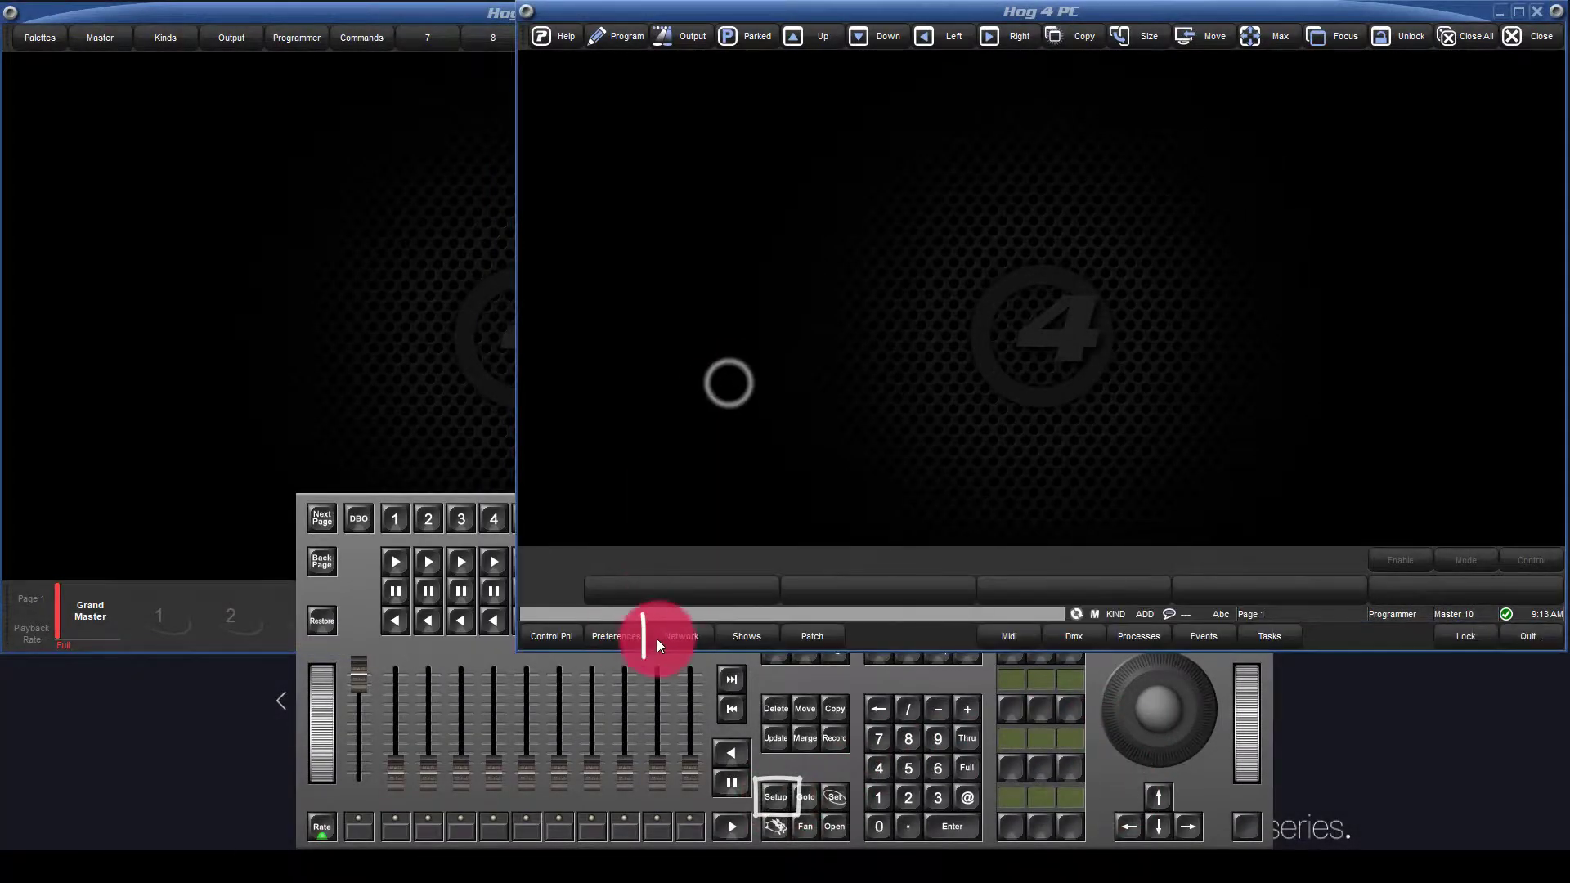
left_click(659, 640)
left_click(272, 174)
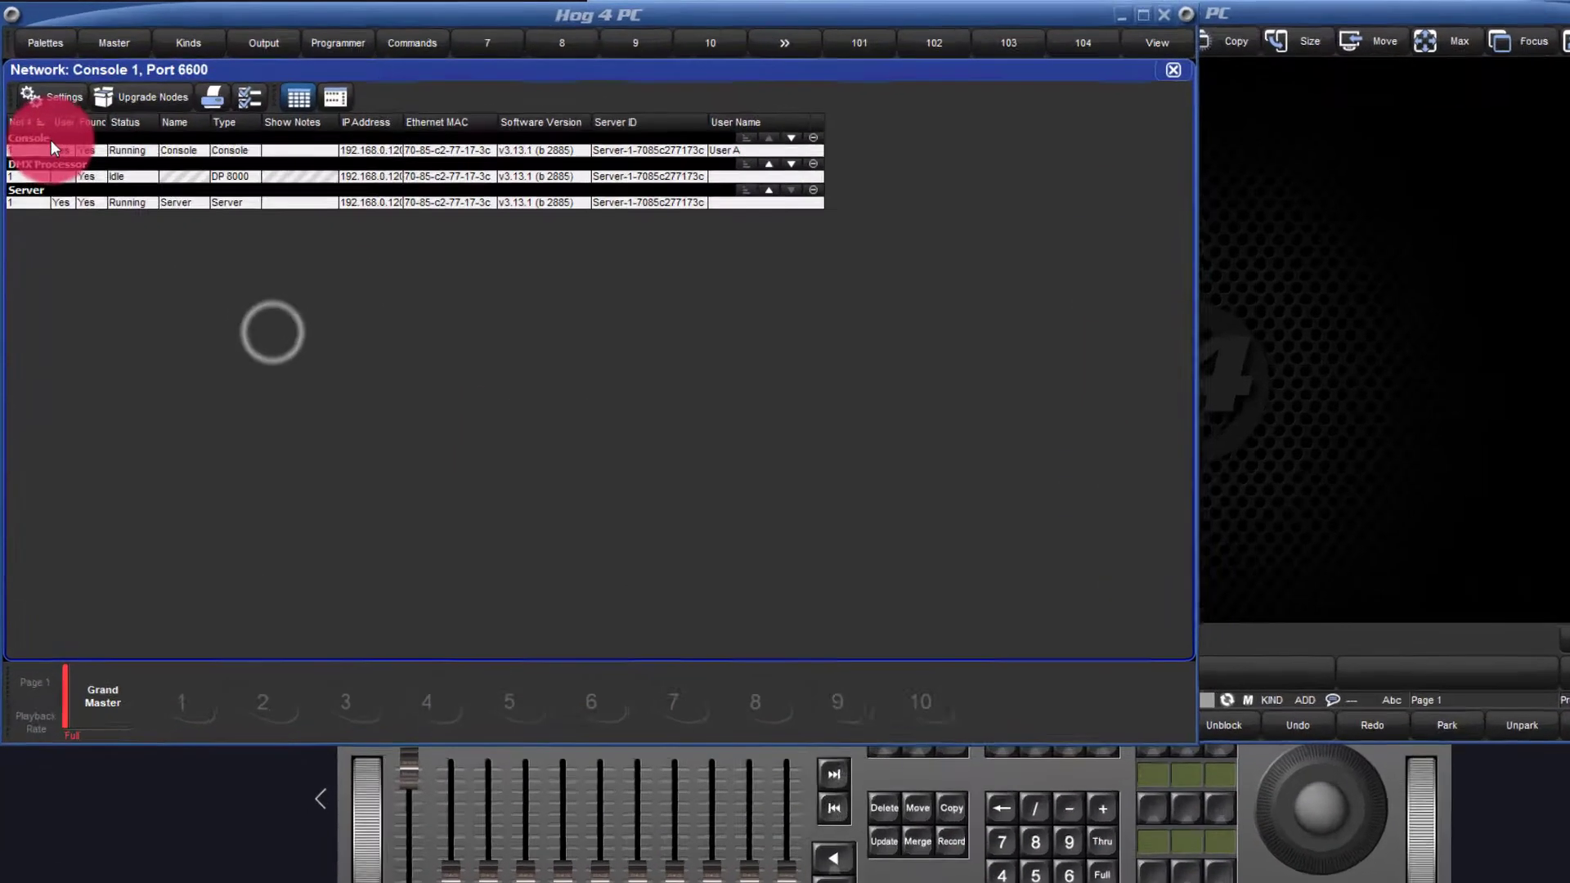
left_click(26, 179)
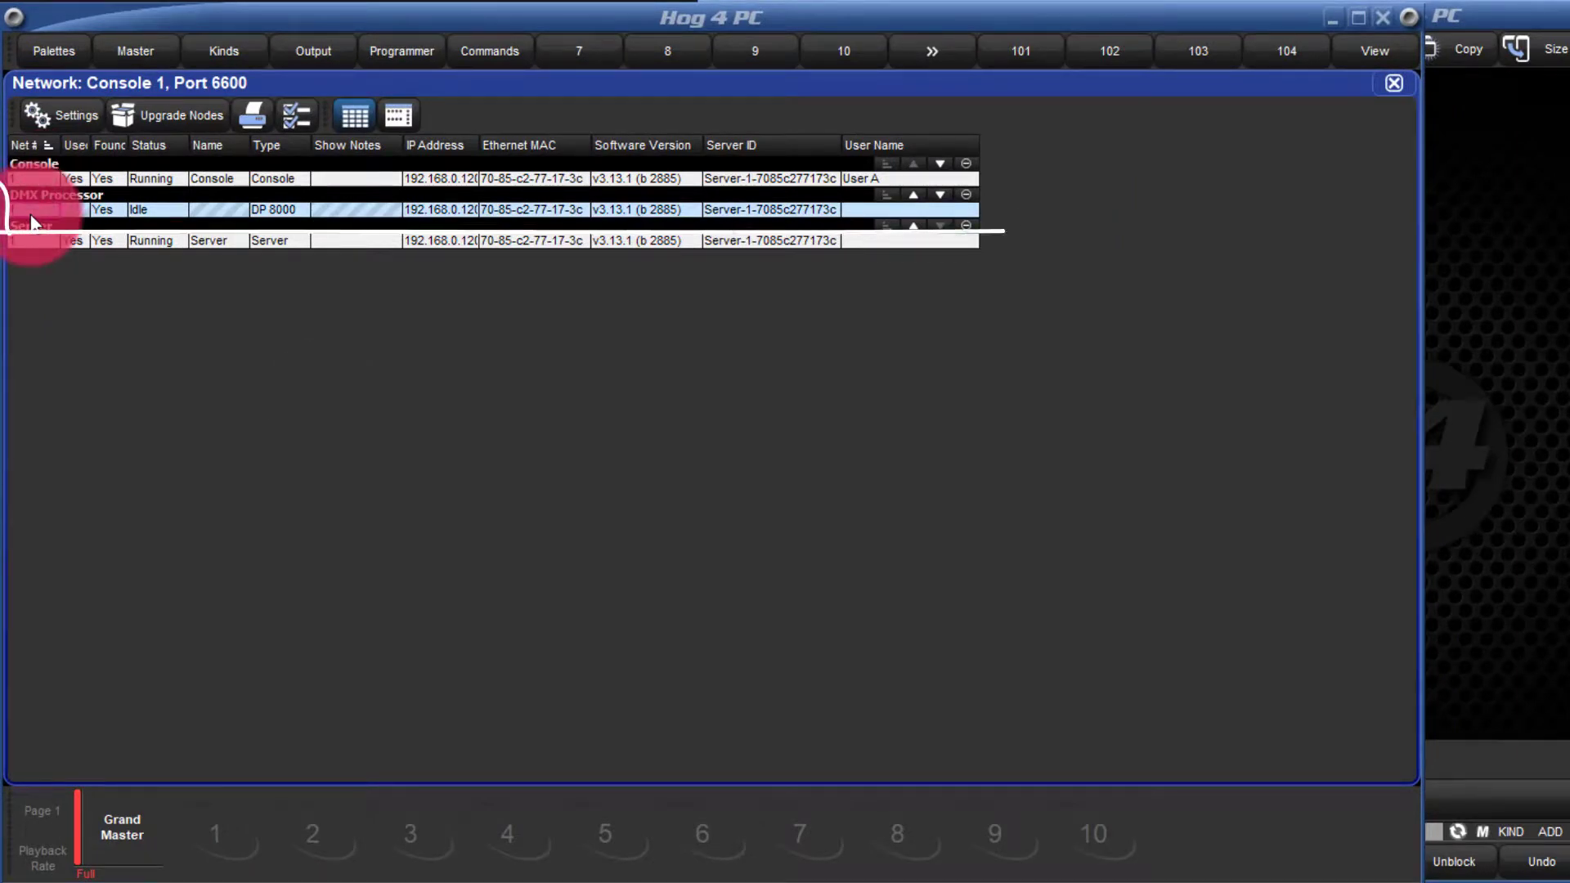
left_click(46, 126)
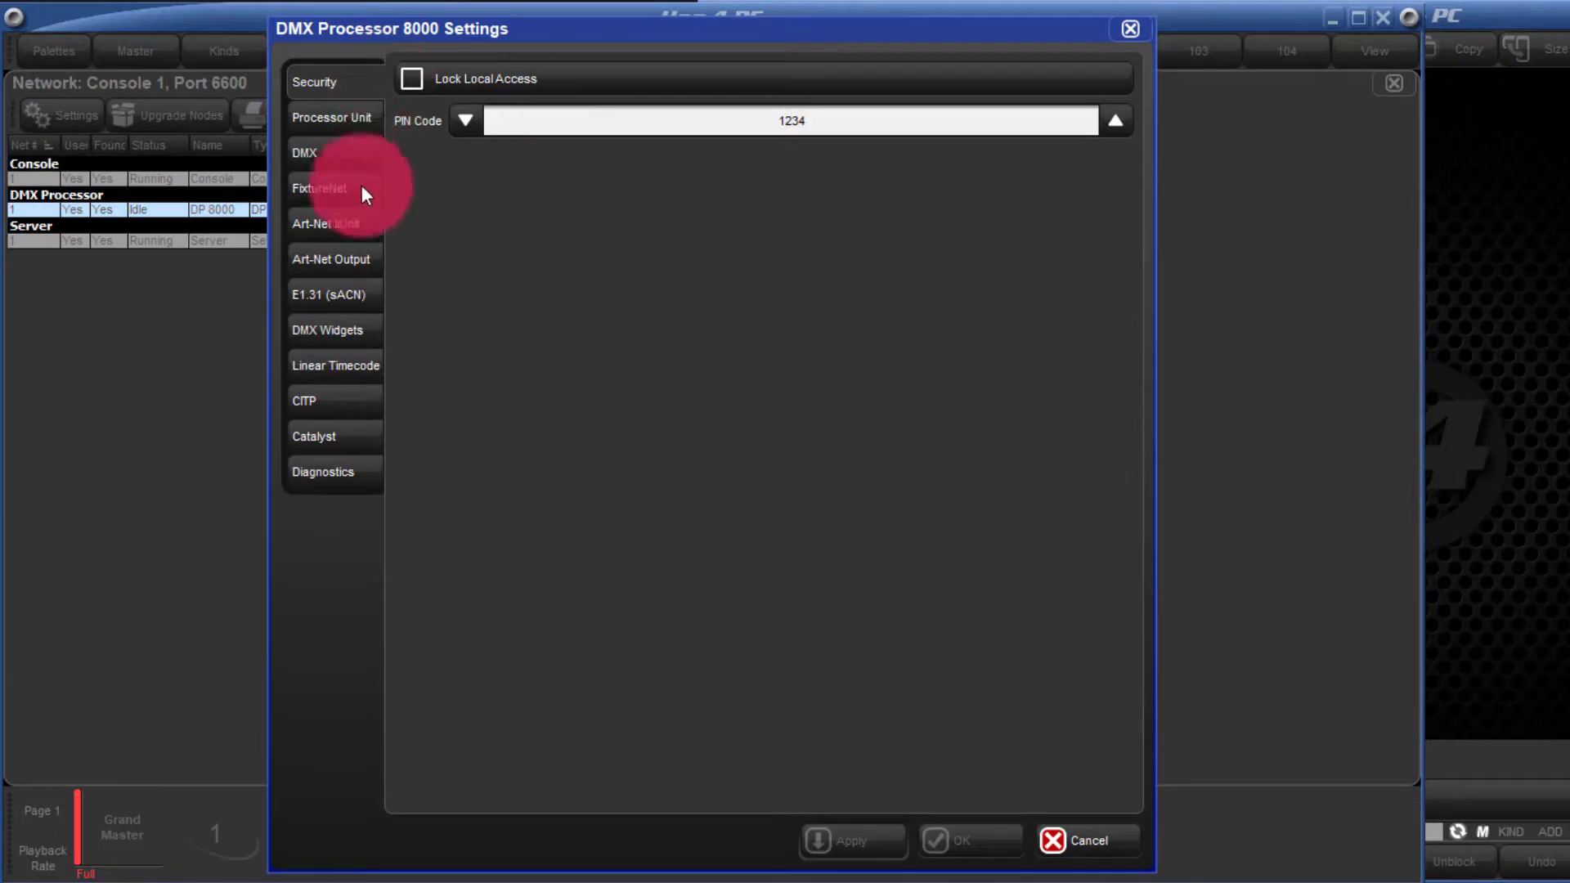
Look at the Art-Net Output settings, and add output 1 in the E1.31 (sACN) settings
left_click(347, 258)
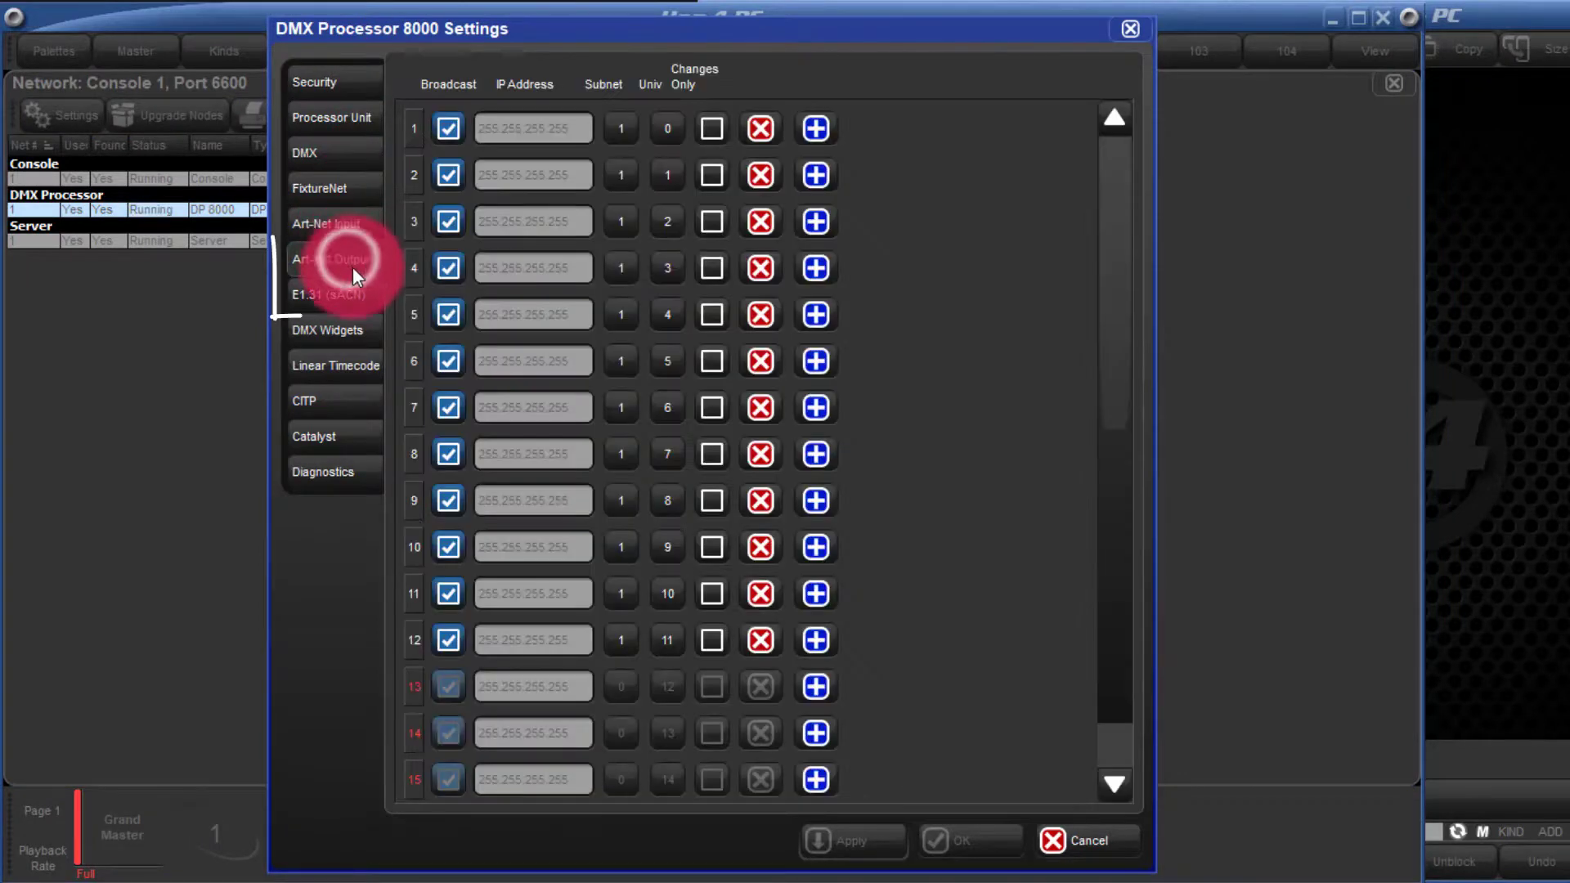
left_click(354, 290)
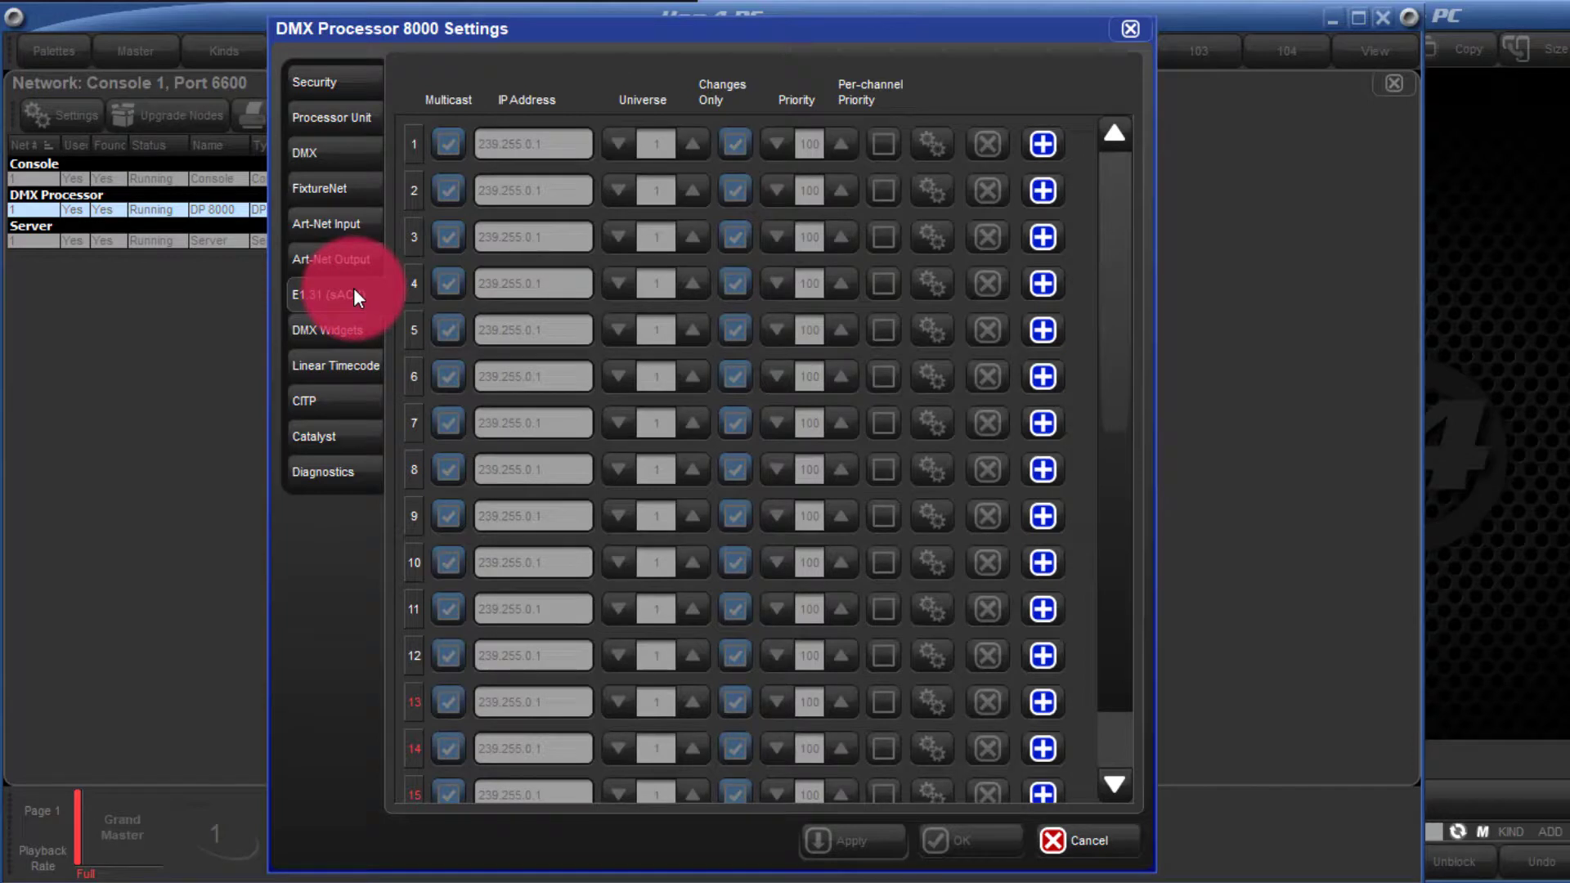
left_click(459, 141)
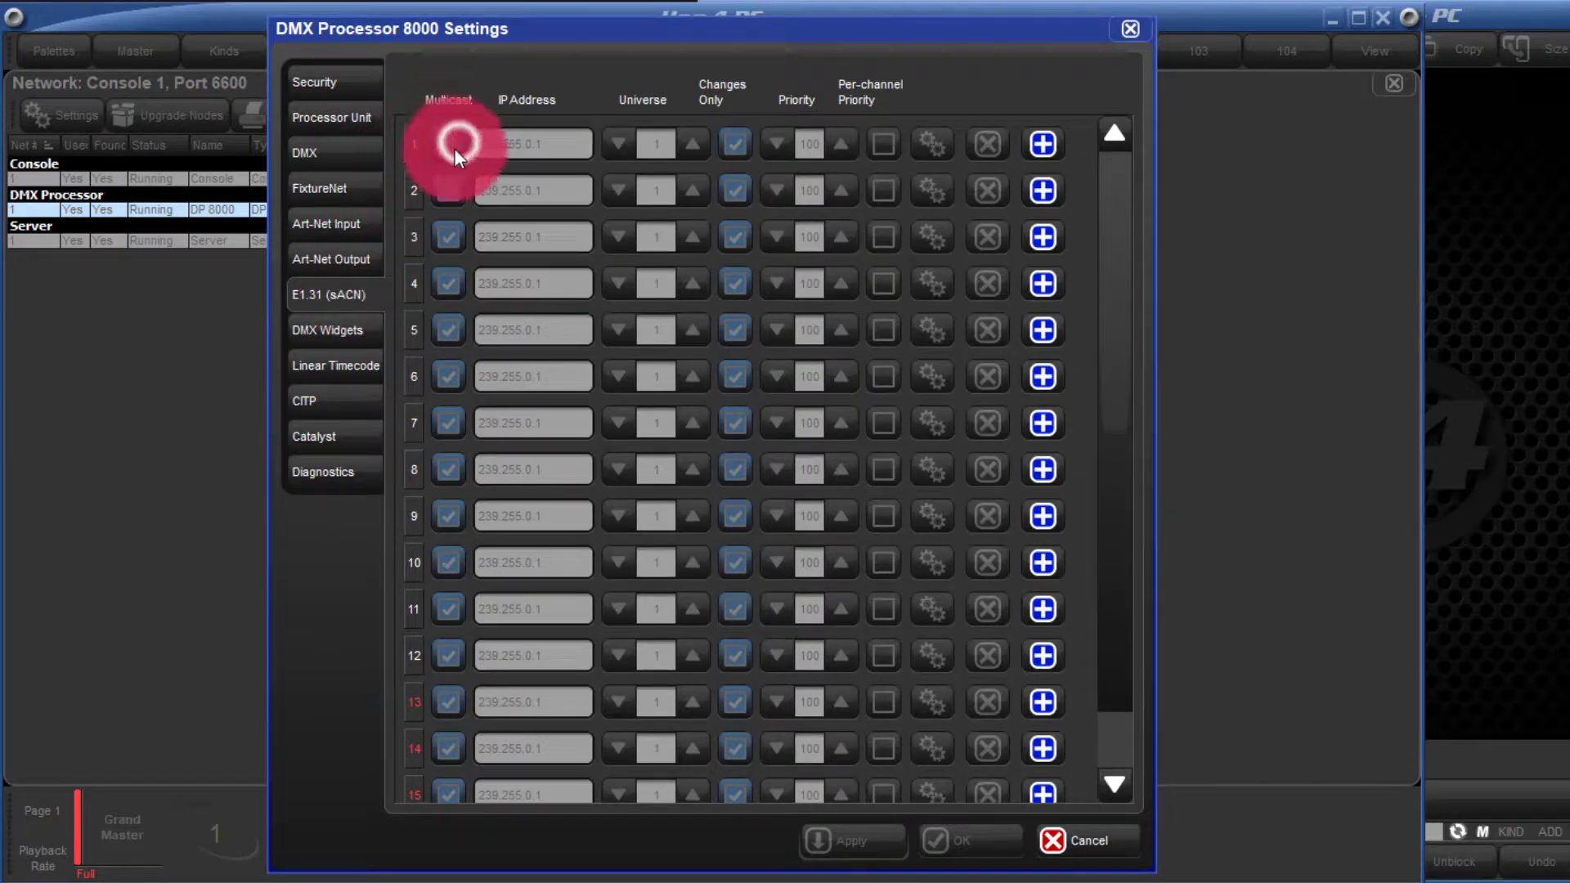
left_click(1043, 148)
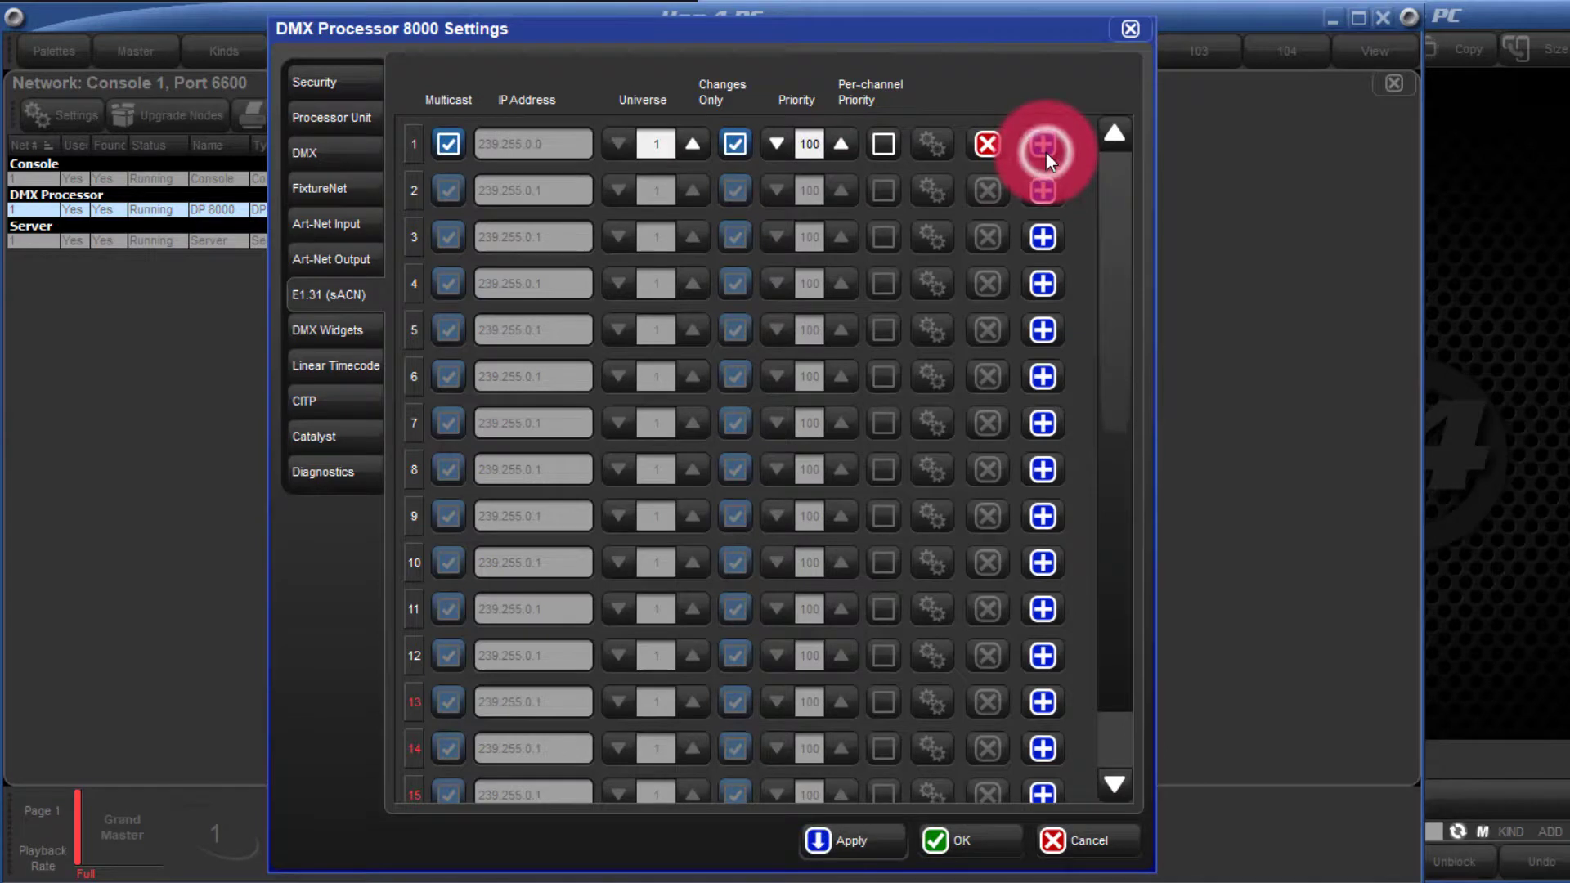
Try raising the universe of sACN output 1 to 3, and return it to 1
left_click(491, 148)
left_click(694, 143)
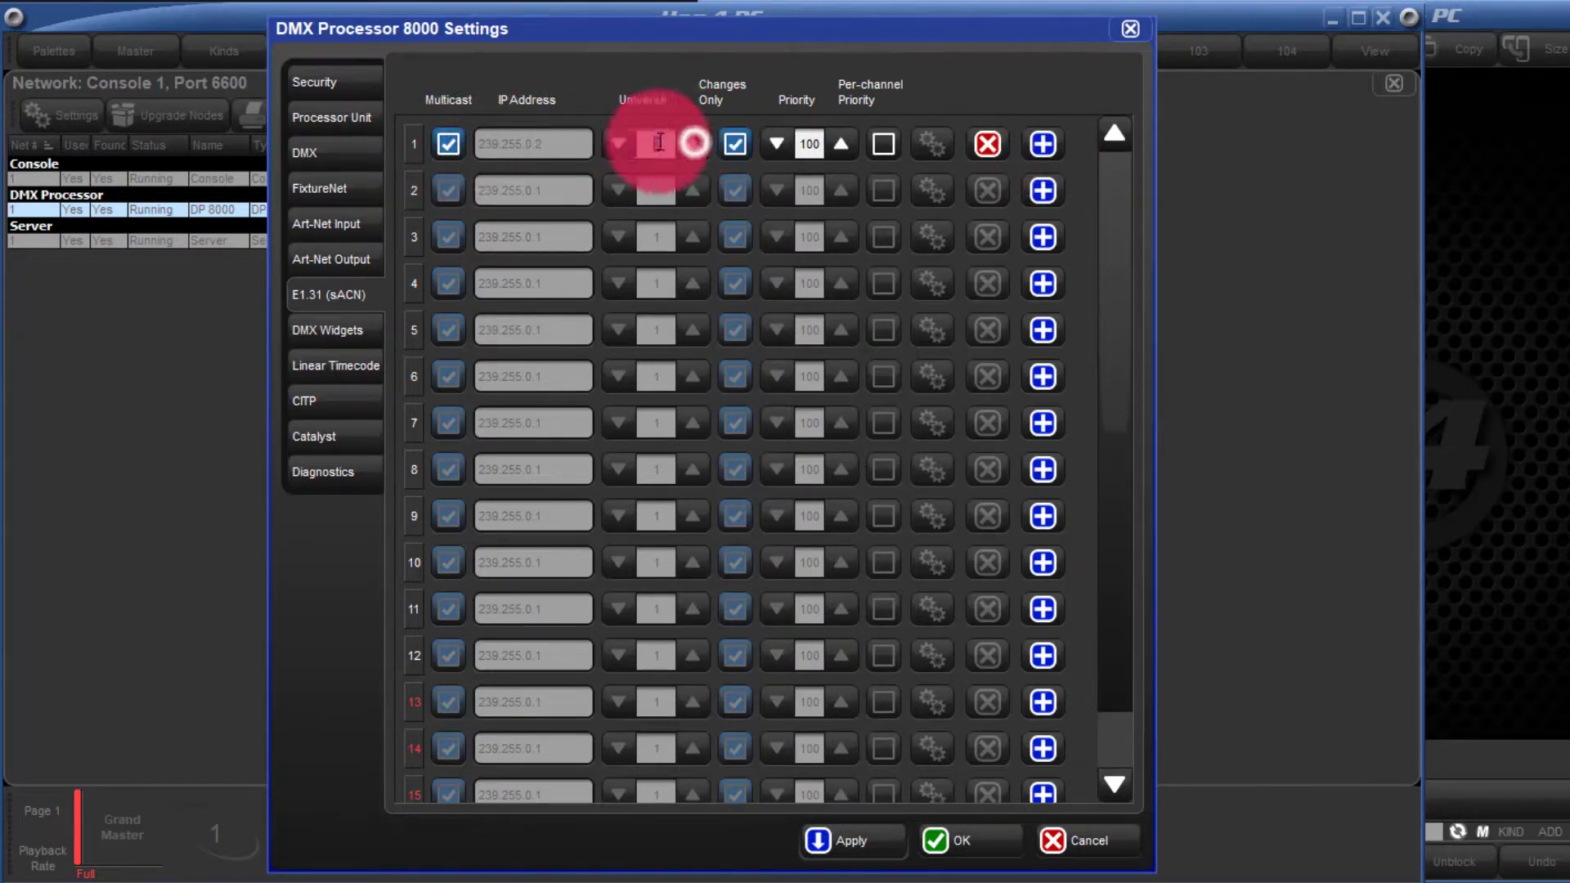
left_click(619, 143)
left_click(692, 143)
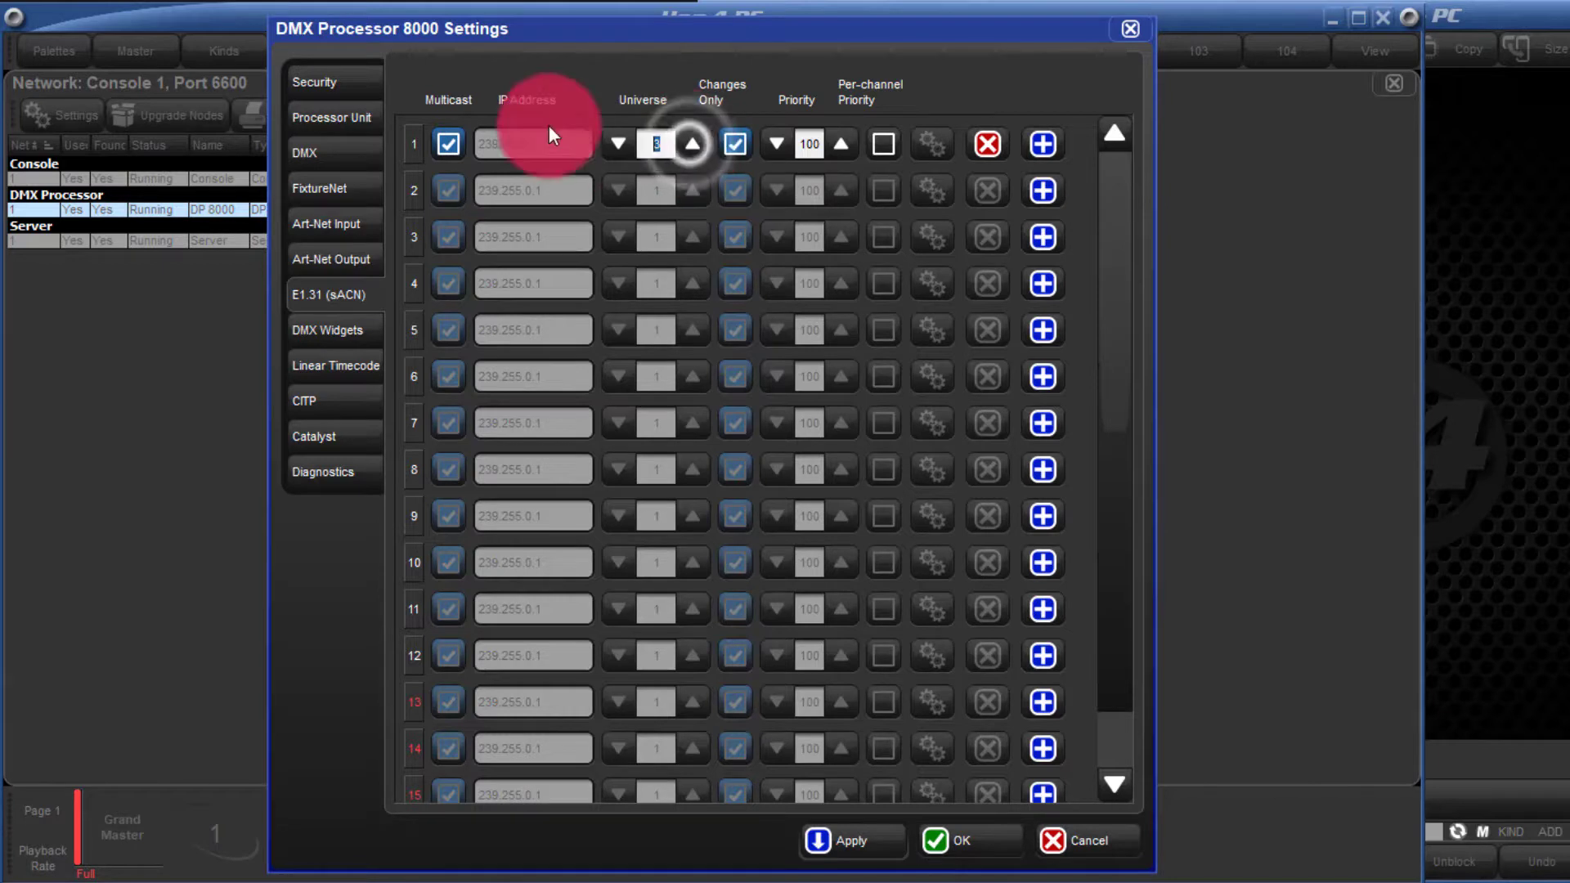
left_click(618, 143)
left_click(618, 143)
Turn off Multicast for sACN output 1 and set its IP address to 192.168.0.235
left_click(447, 144)
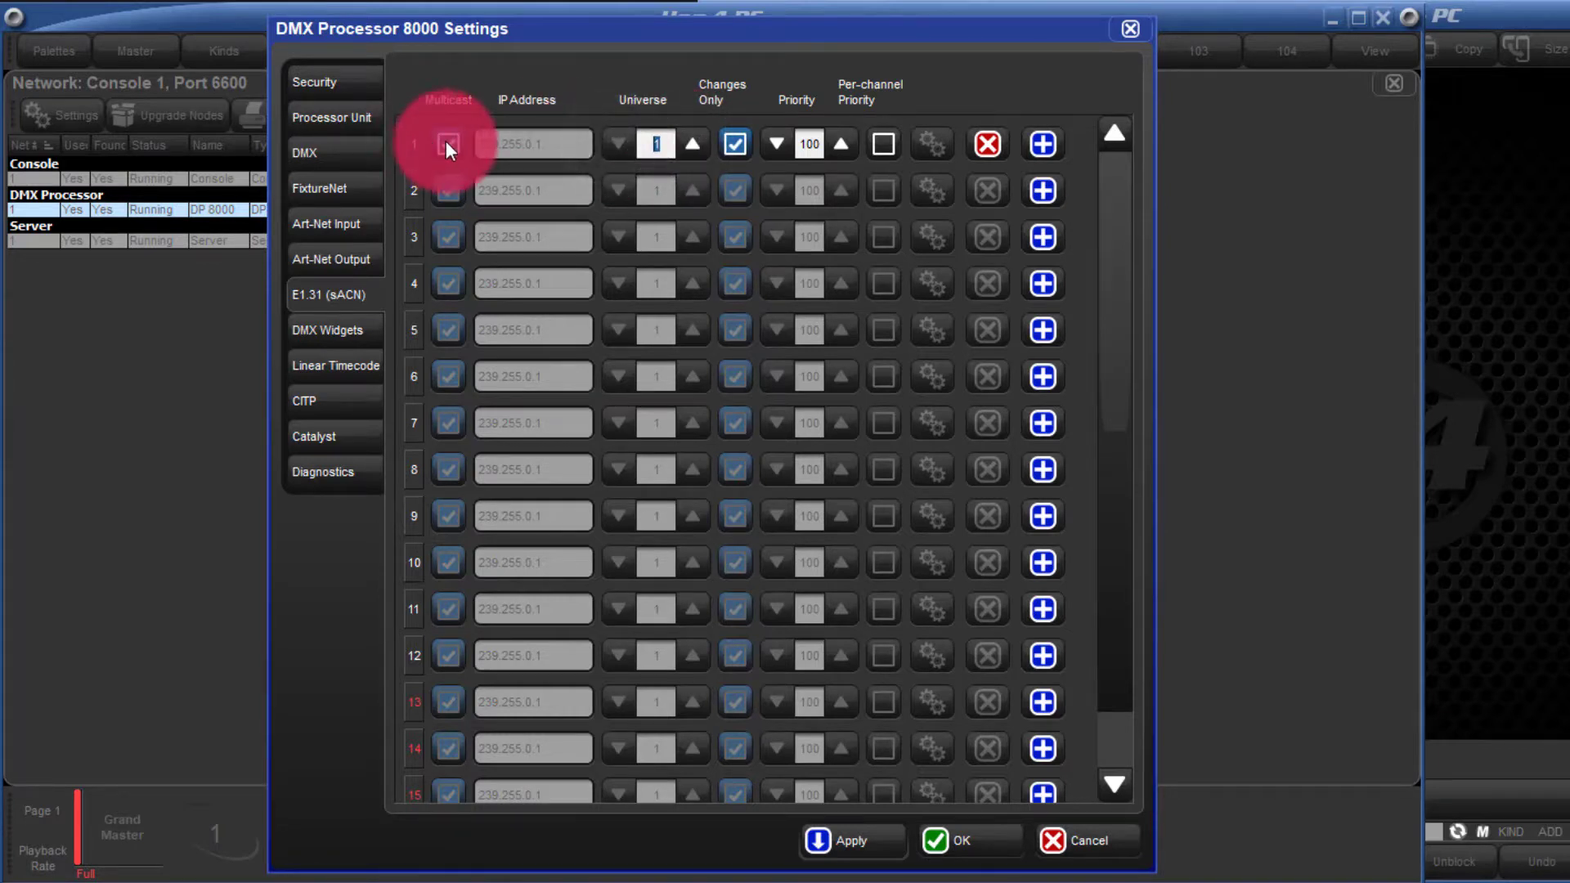
left_click(507, 146)
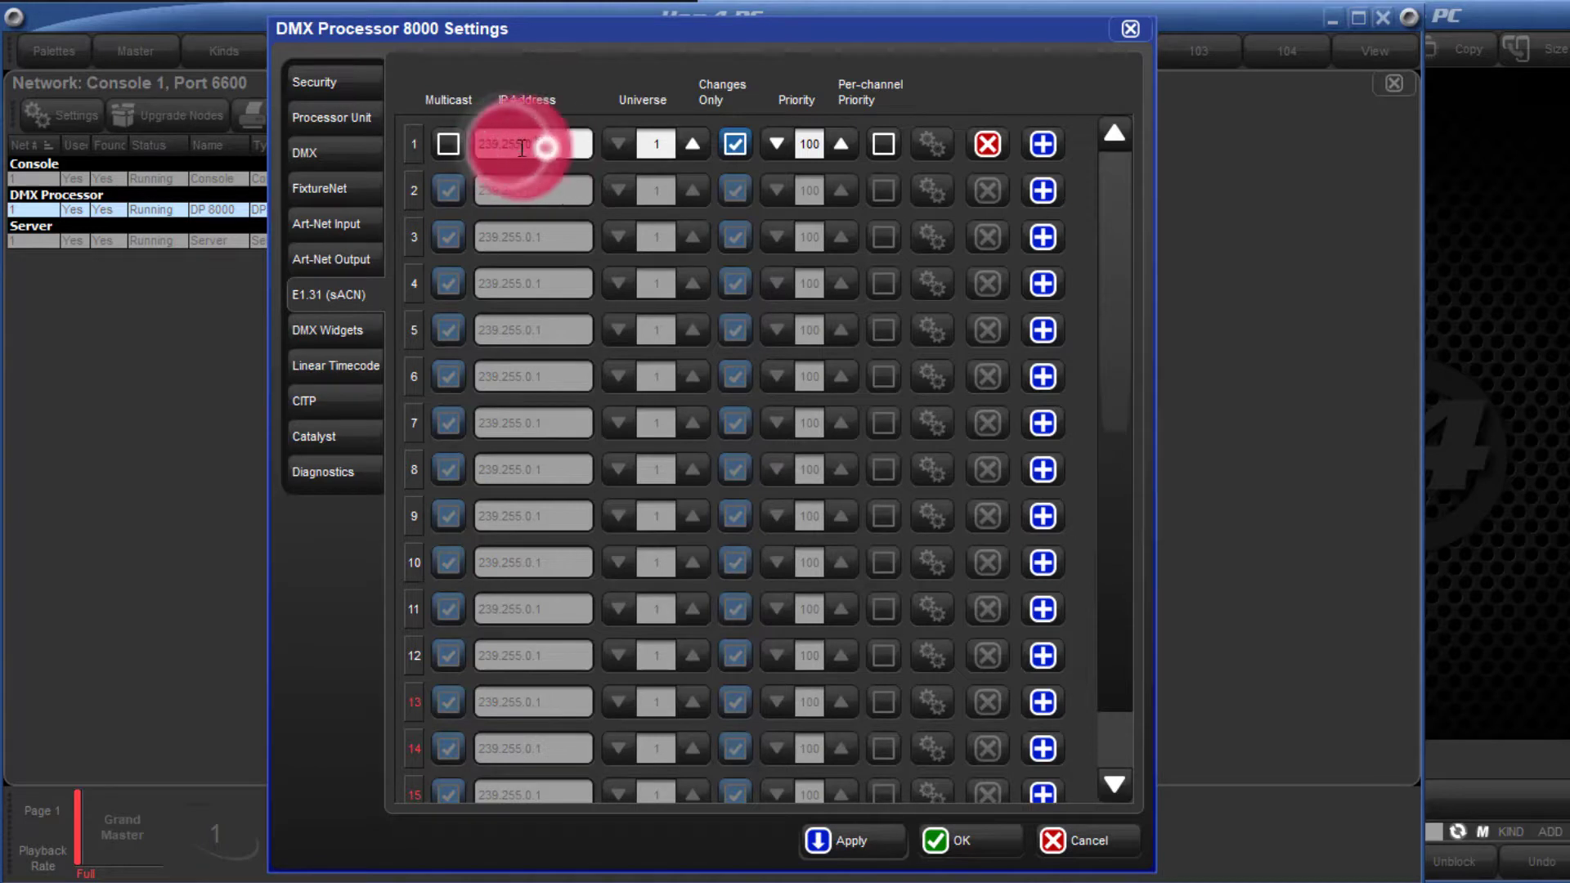
left_click_drag(499, 144, 456, 144)
left_click(507, 144)
left_click(560, 146)
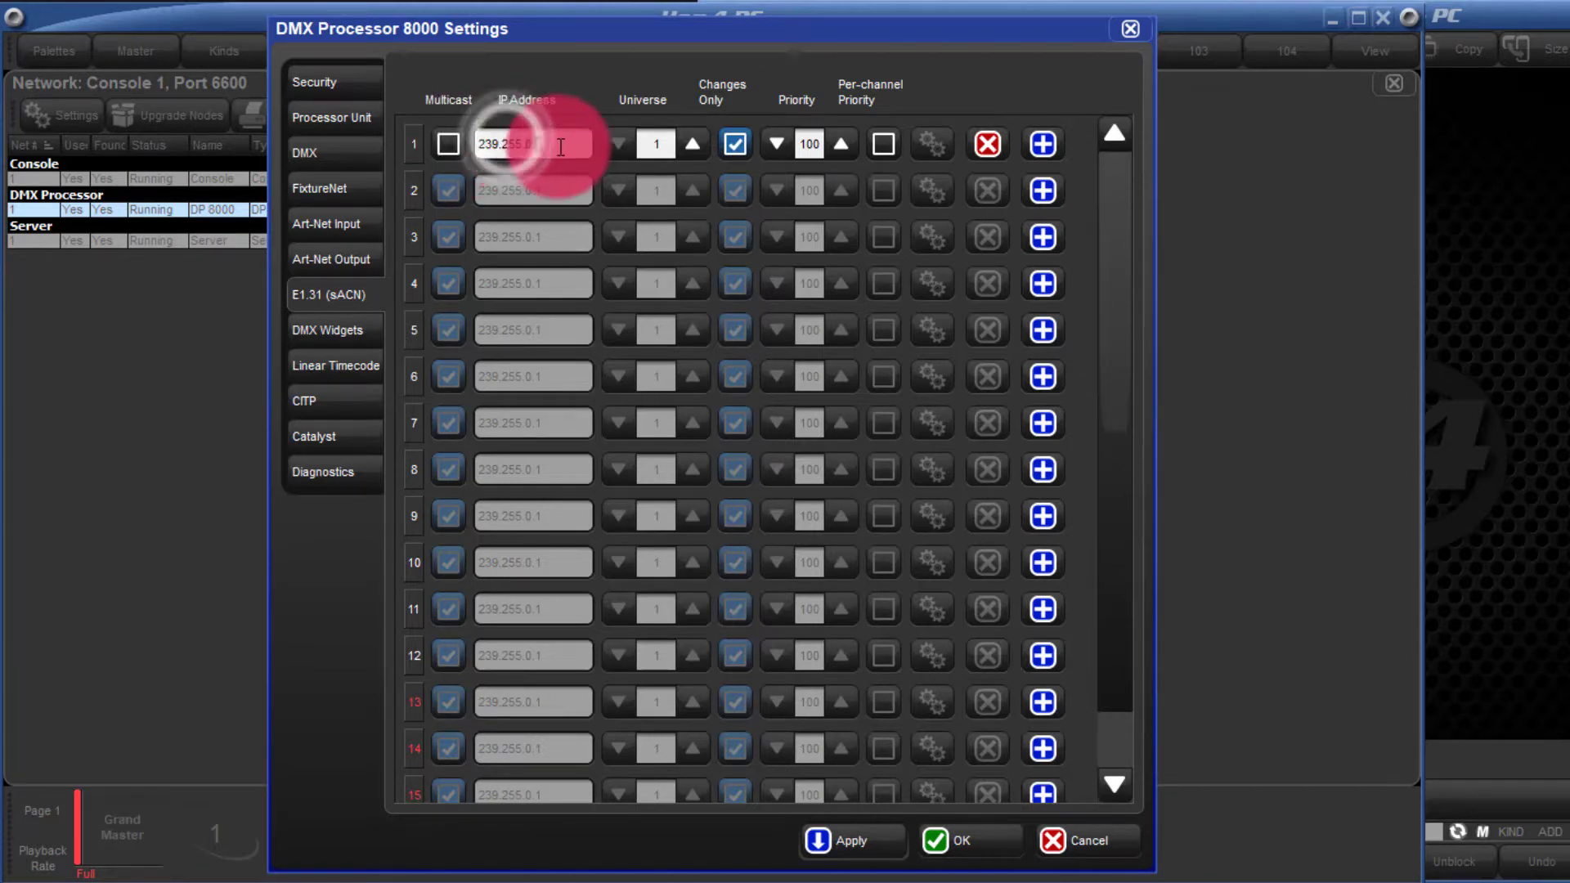
left_click_drag(561, 145, 459, 141)
type("192.16")
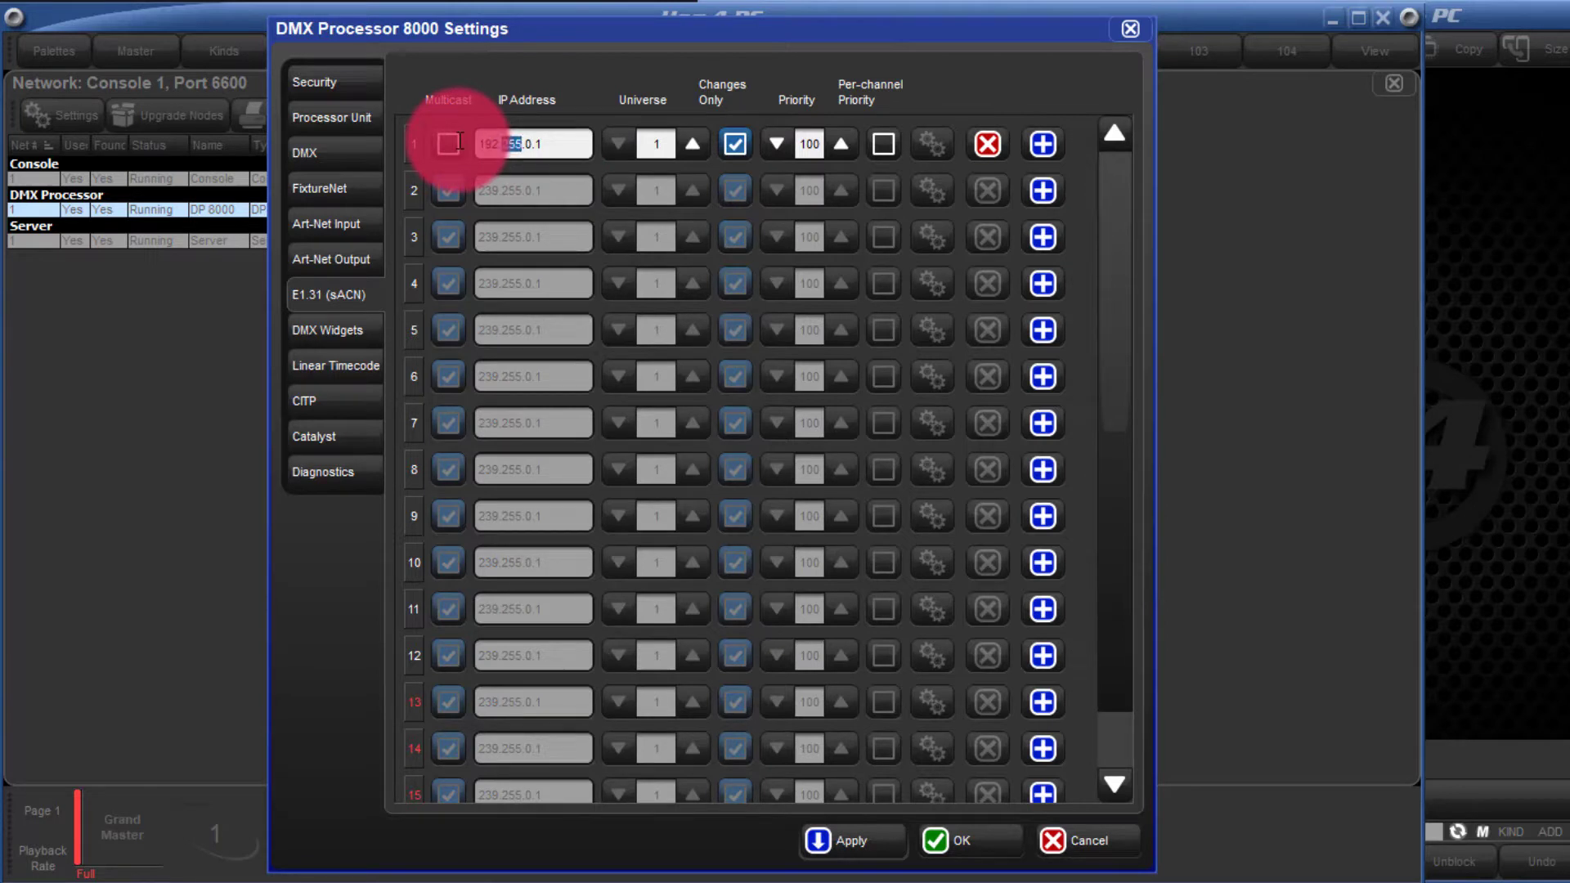
type("8.")
key("Delete")
type("235")
Keep universe 1 for sACN output 1 and apply the DMX processor settings
left_click(654, 146)
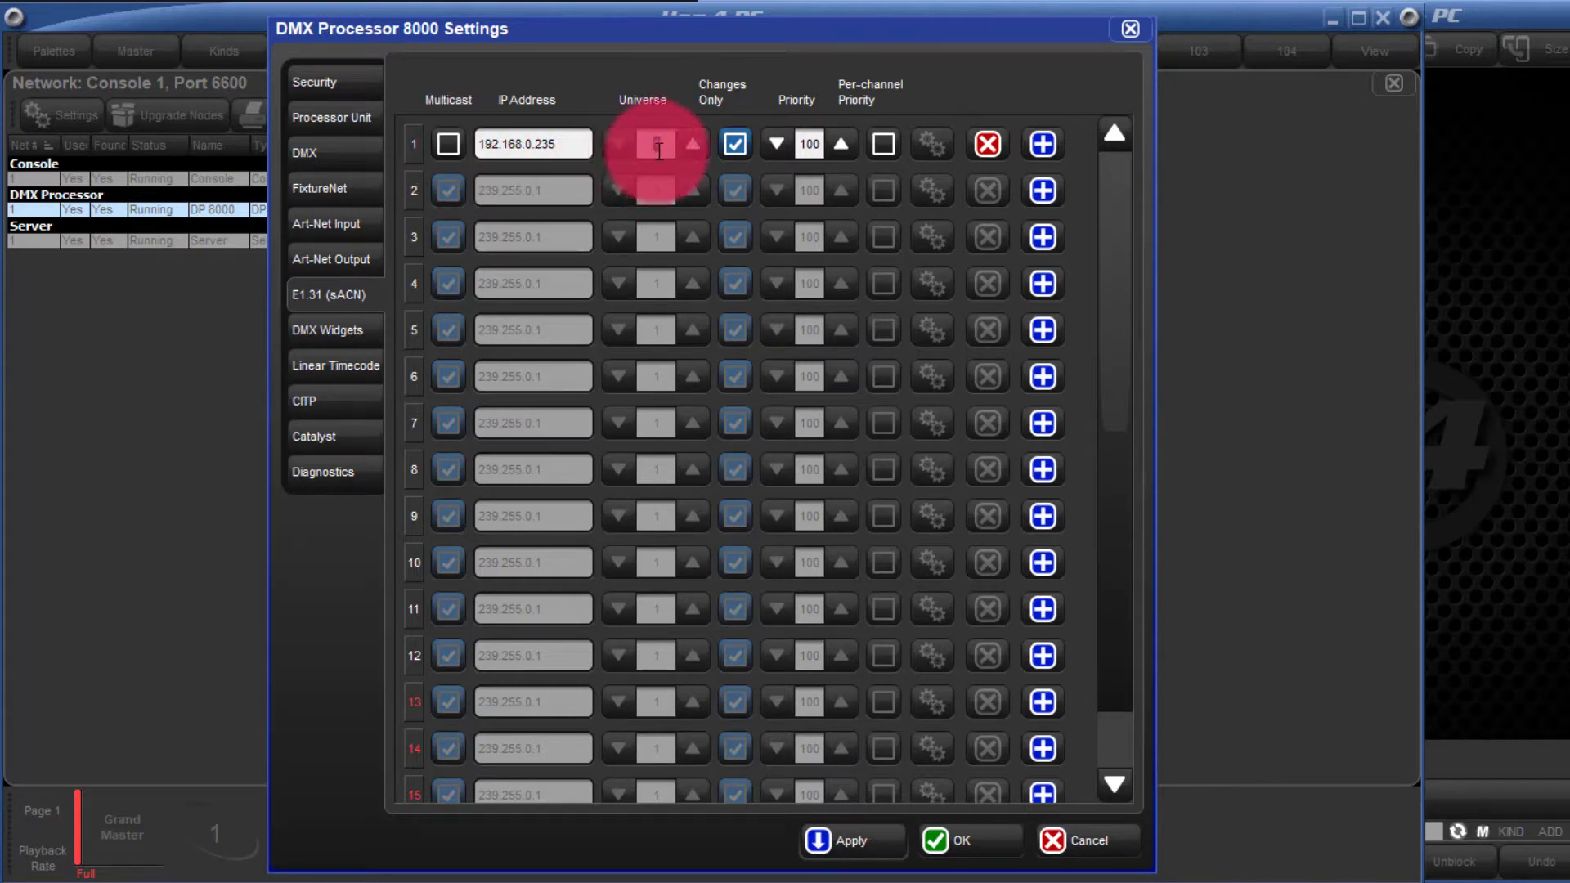
left_click(950, 133)
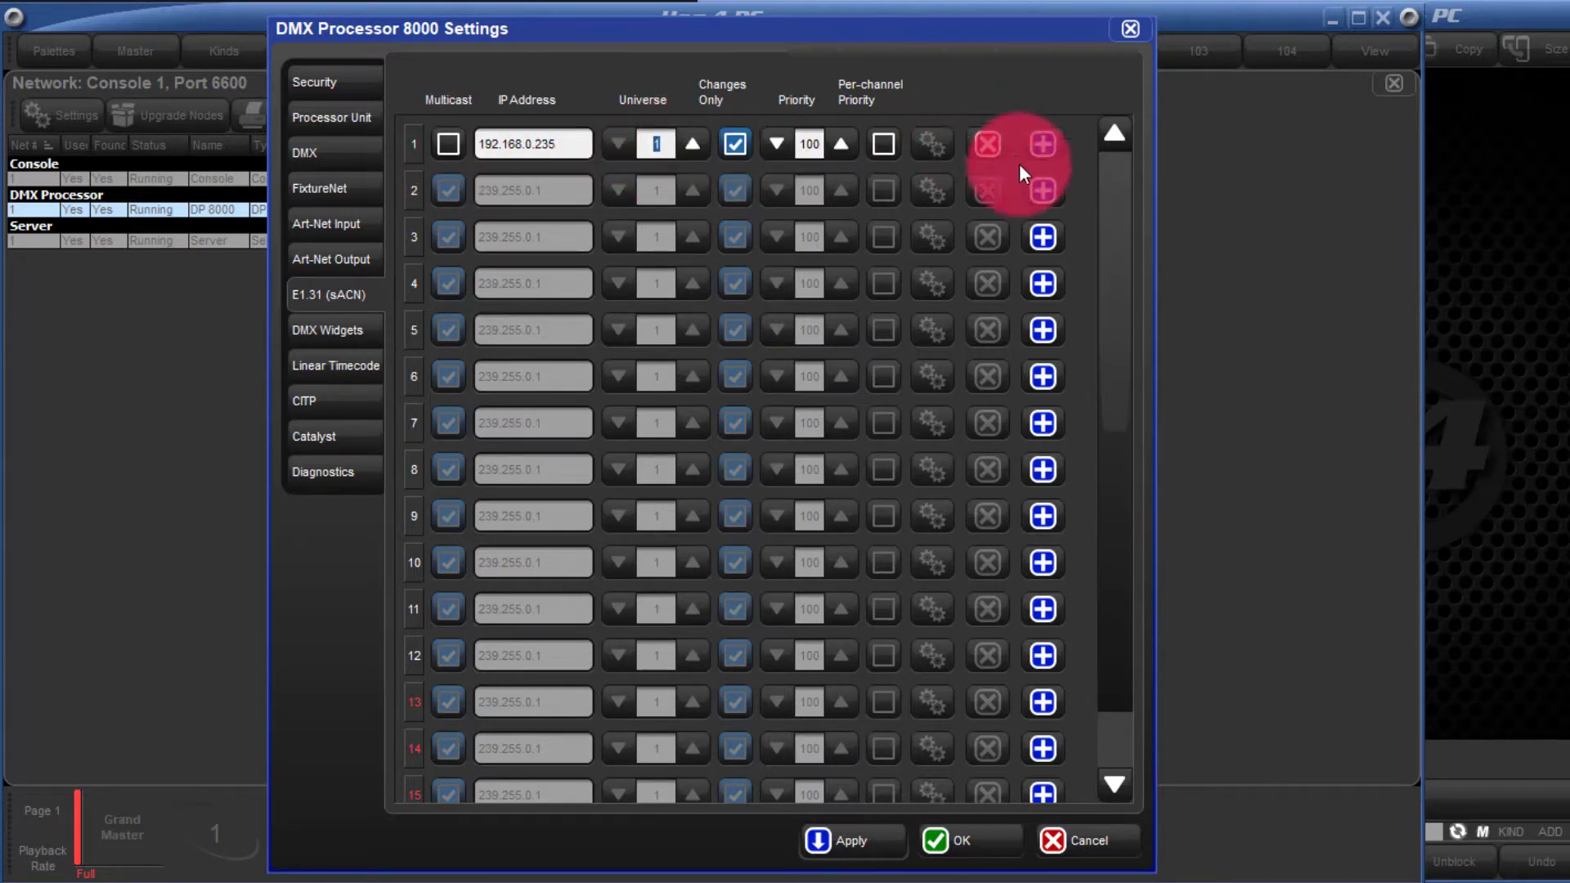
left_click(1032, 188)
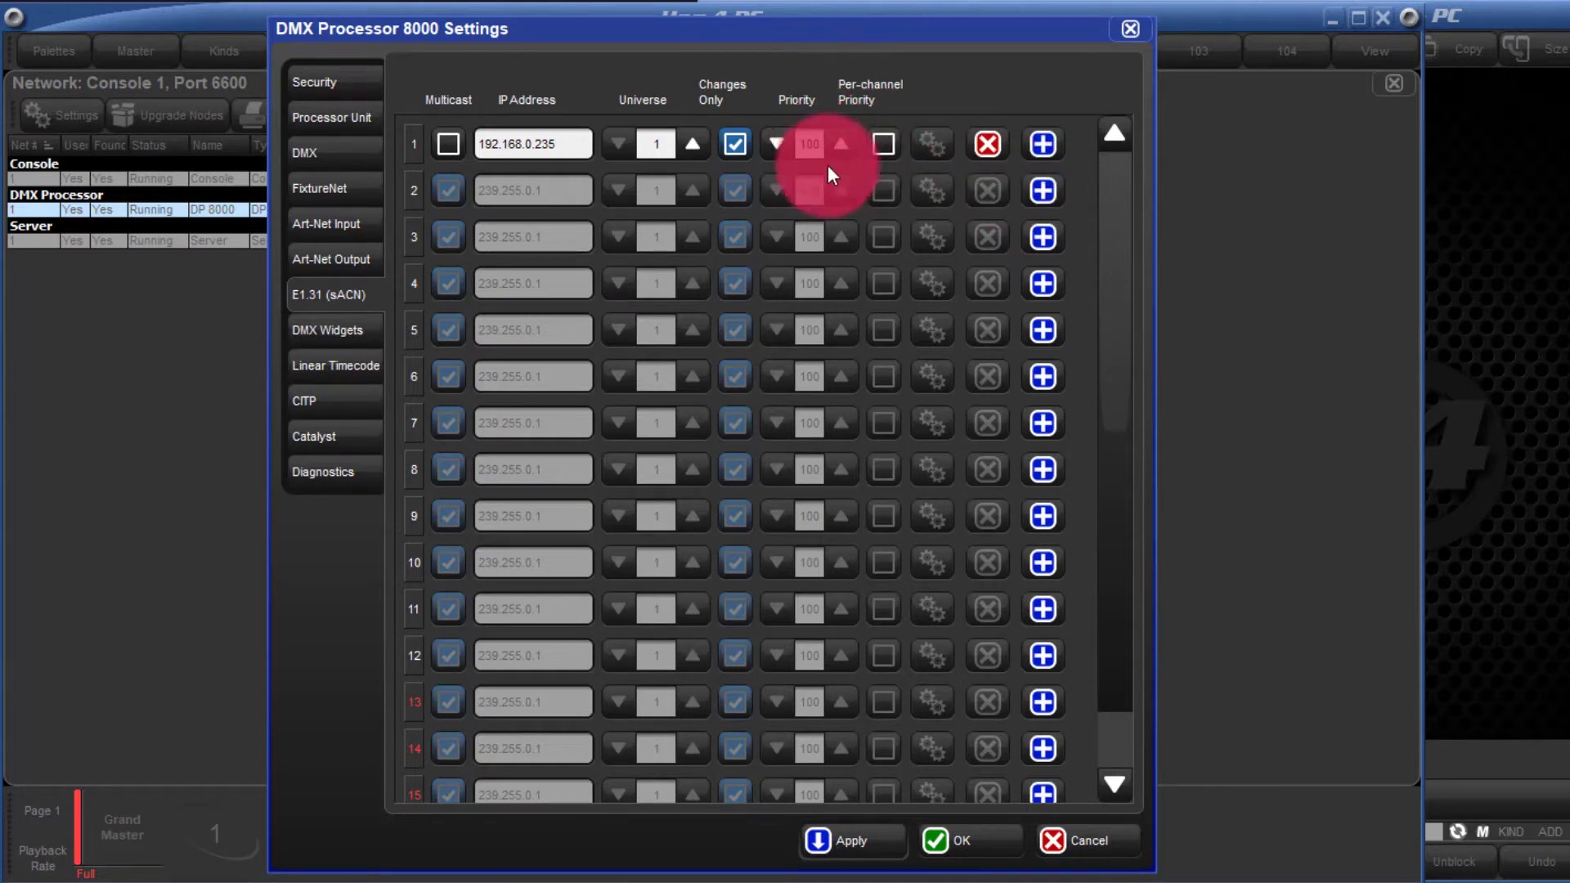
left_click(813, 843)
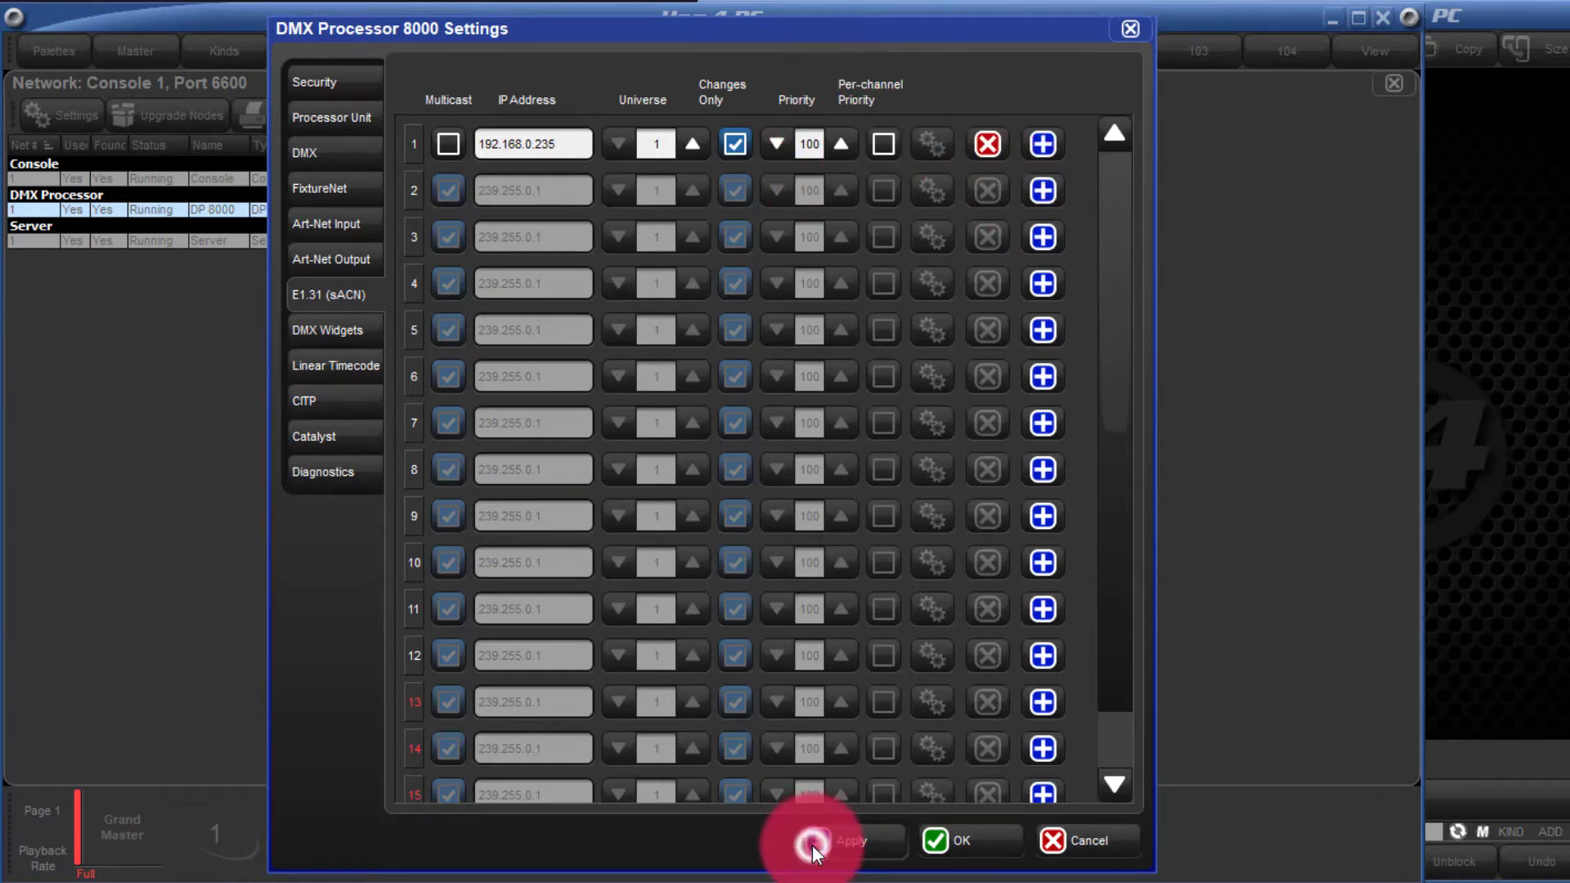
left_click(934, 839)
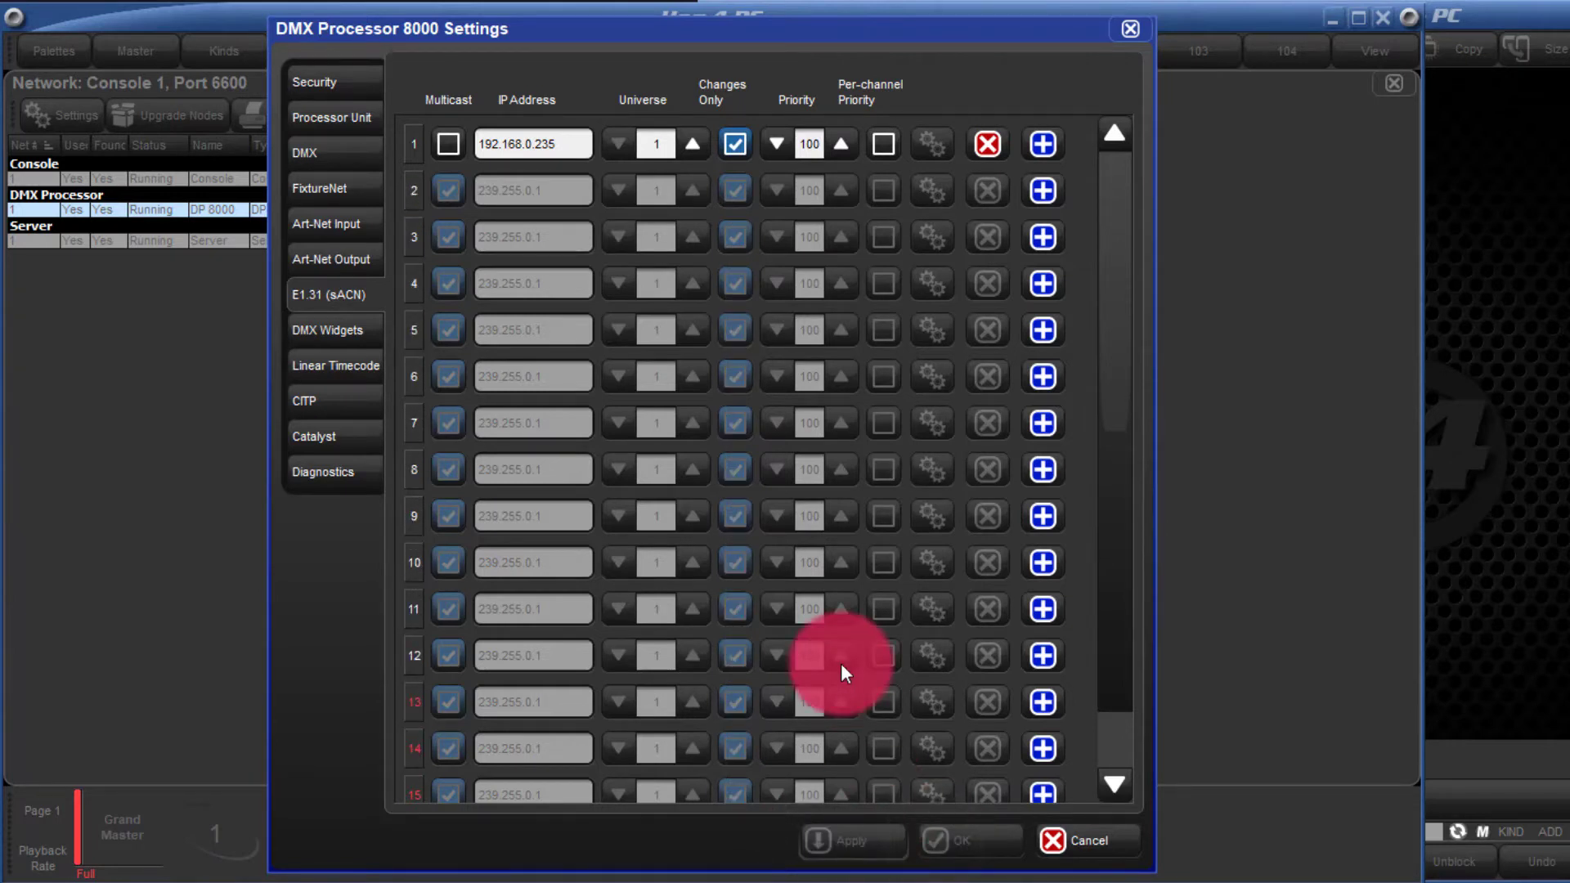